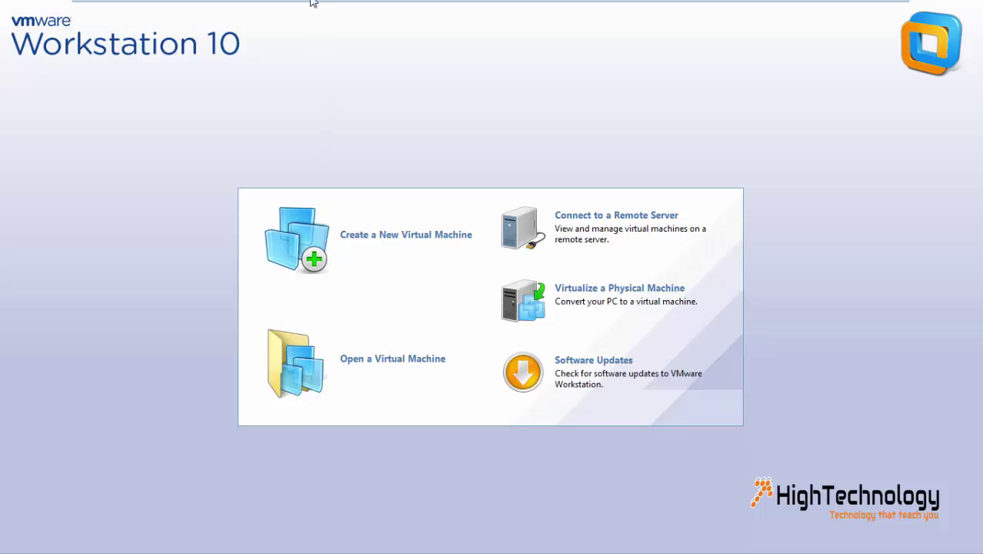
# Step: Switch to the Windows Server 2008 R2 x64 virtual machine and bring up its VM Share 1 folder window
pyautogui.moveTo(310, 2)
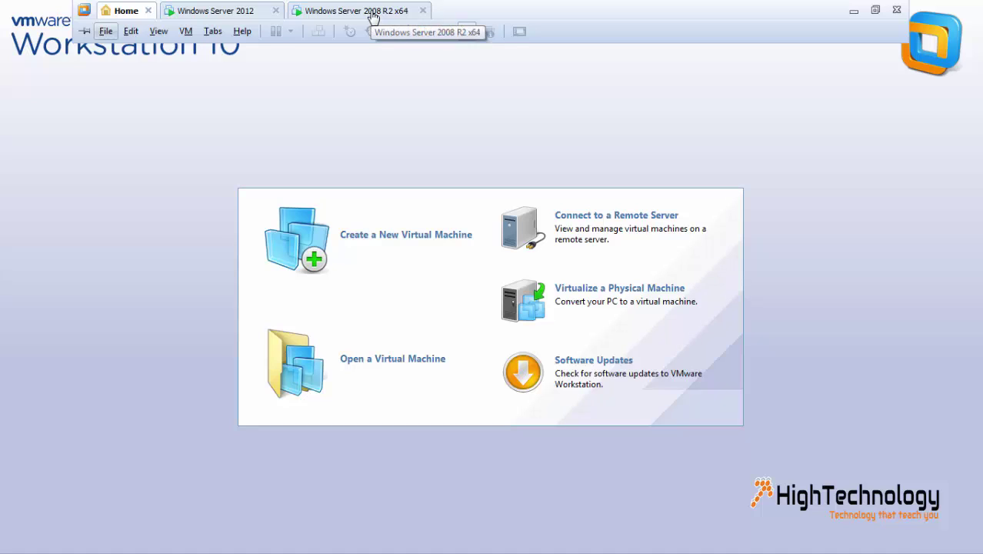
pyautogui.click(373, 17)
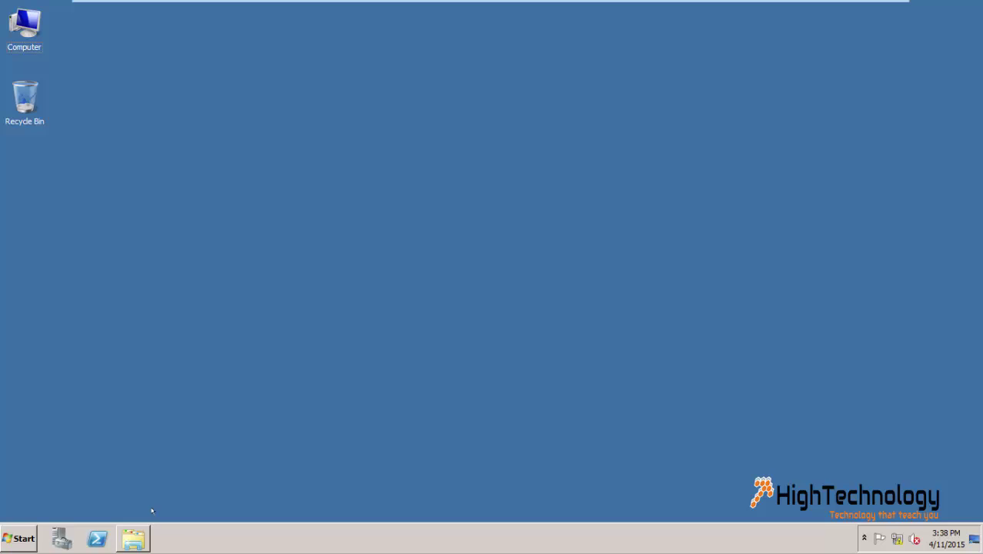
pyautogui.click(136, 536)
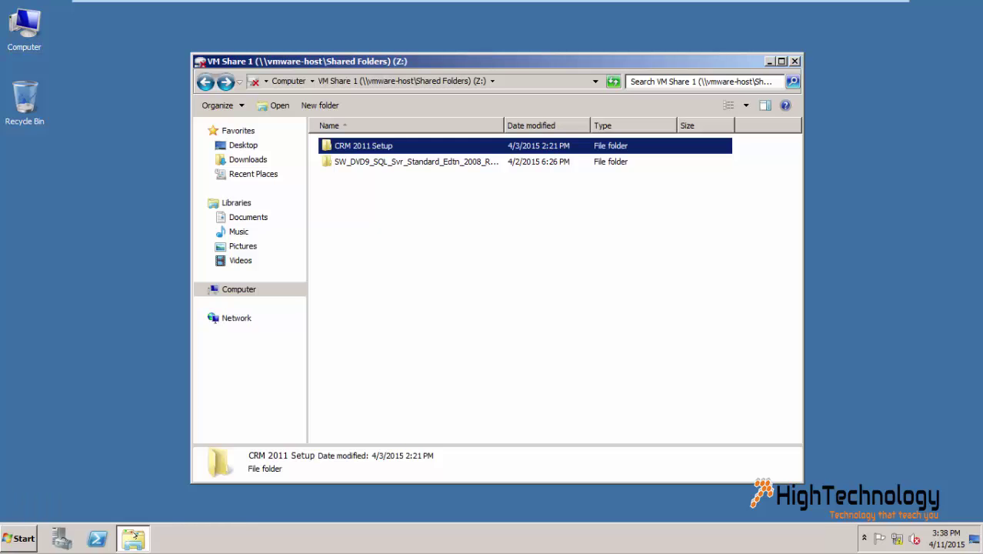
# Step: Try to launch SetupServer from the CRM 2011 Setup\Server\amd64 folder on drive Z
pyautogui.doubleClick(348, 146)
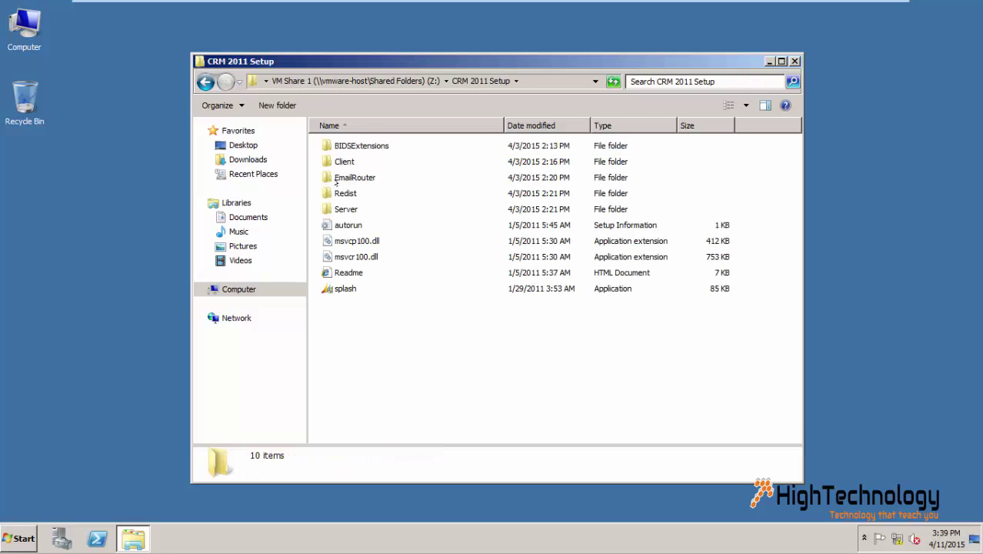
pyautogui.click(343, 211)
pyautogui.doubleClick(343, 212)
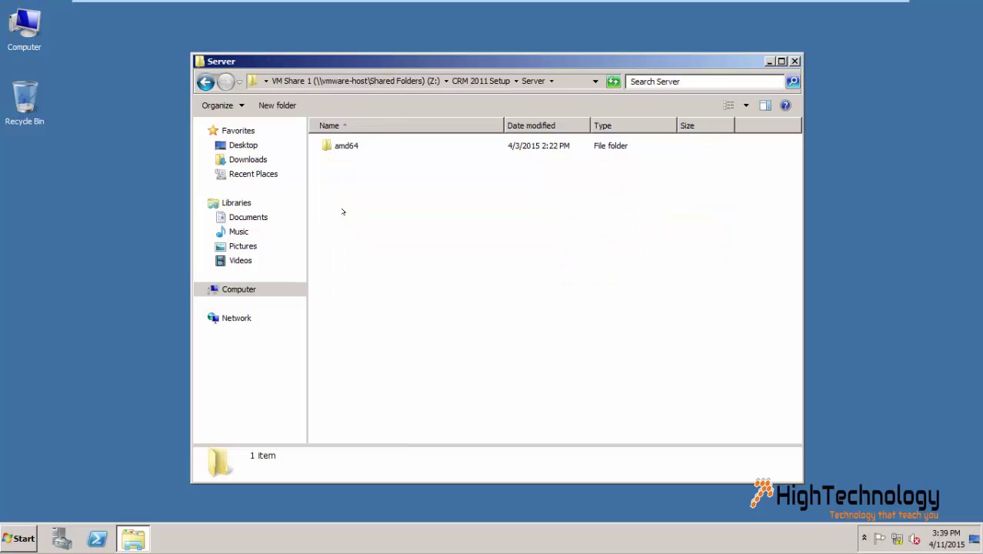
pyautogui.doubleClick(344, 148)
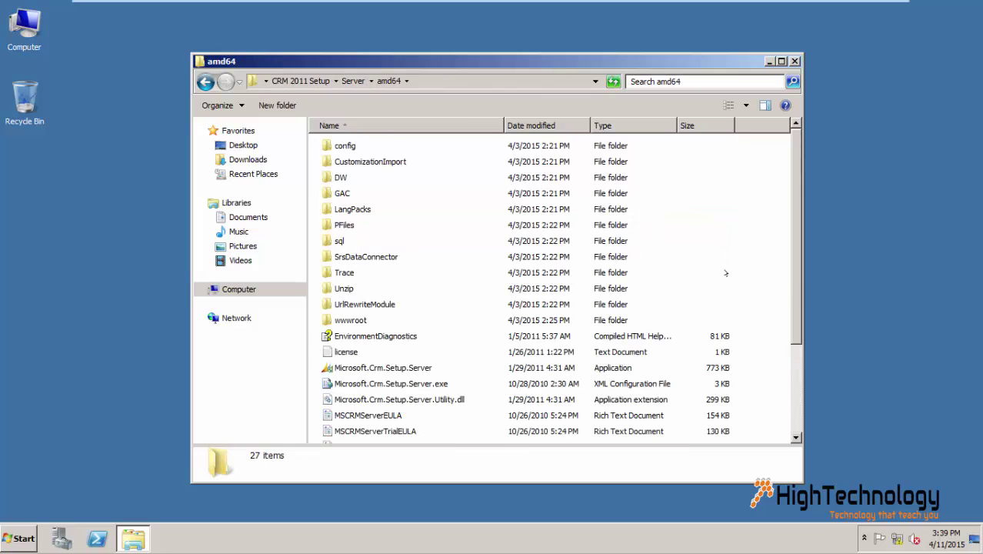
pyautogui.moveTo(791, 290); pyautogui.dragTo(790, 411)
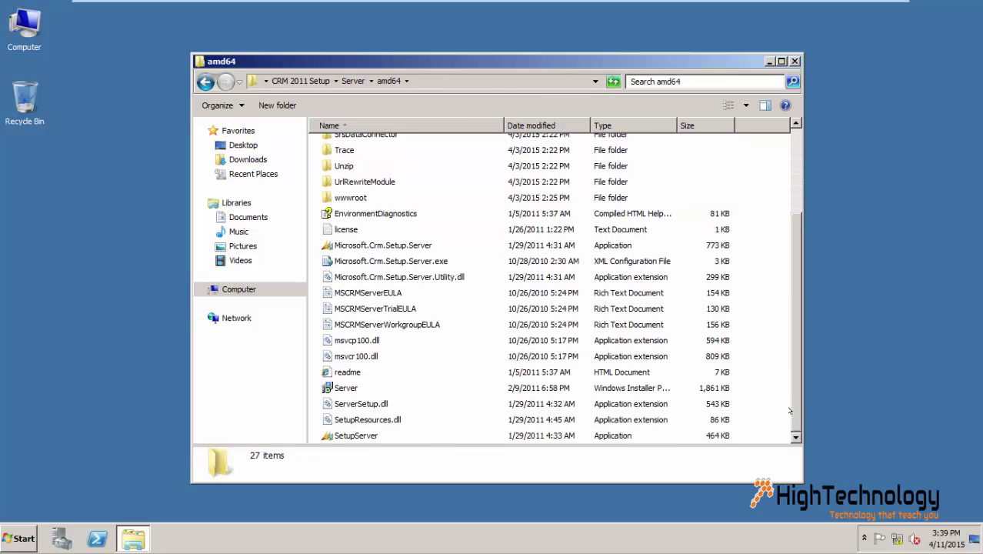
pyautogui.doubleClick(359, 435)
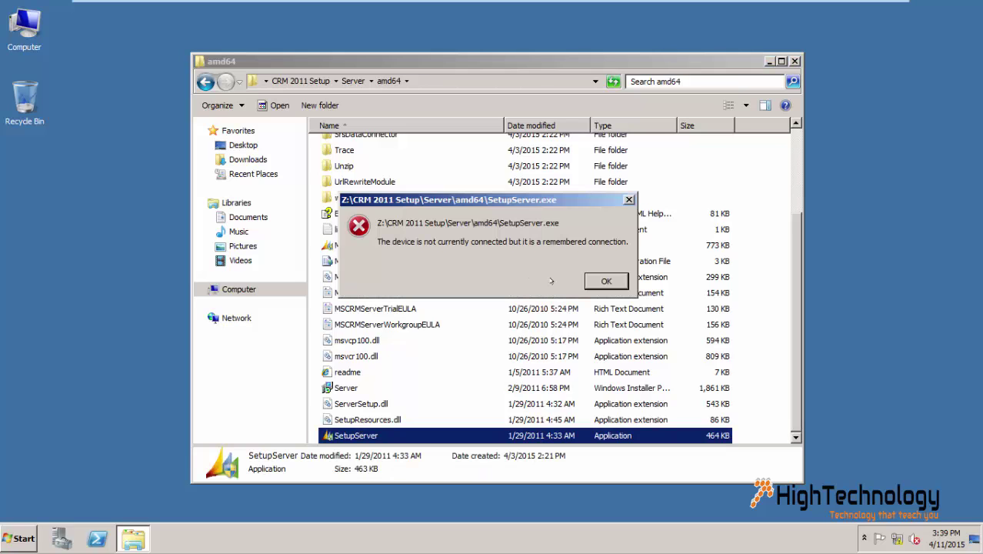
pyautogui.click(595, 283)
# Step: Map the VM Share 1 folder of vmware-host as network drive Y, reconnecting at logon
pyautogui.click(237, 288)
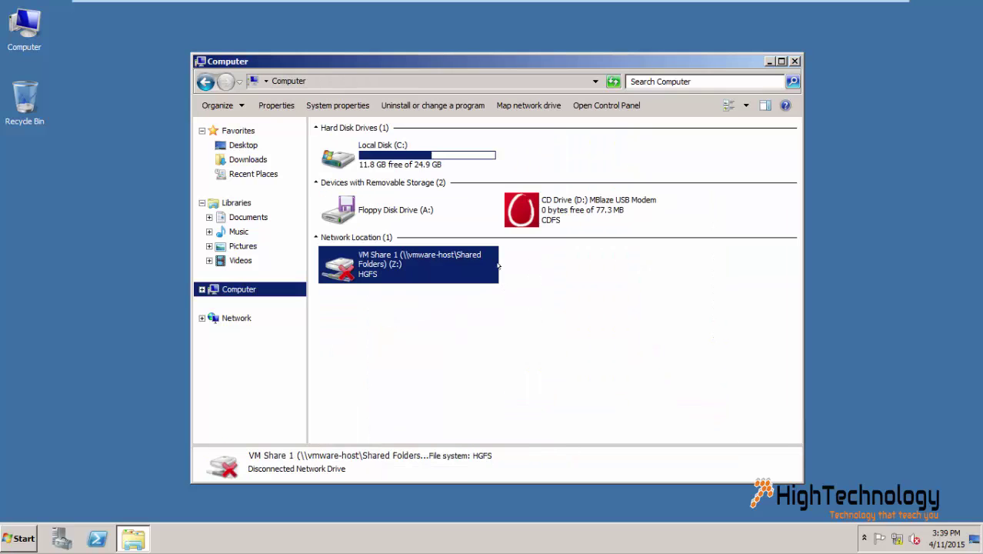
pyautogui.click(507, 107)
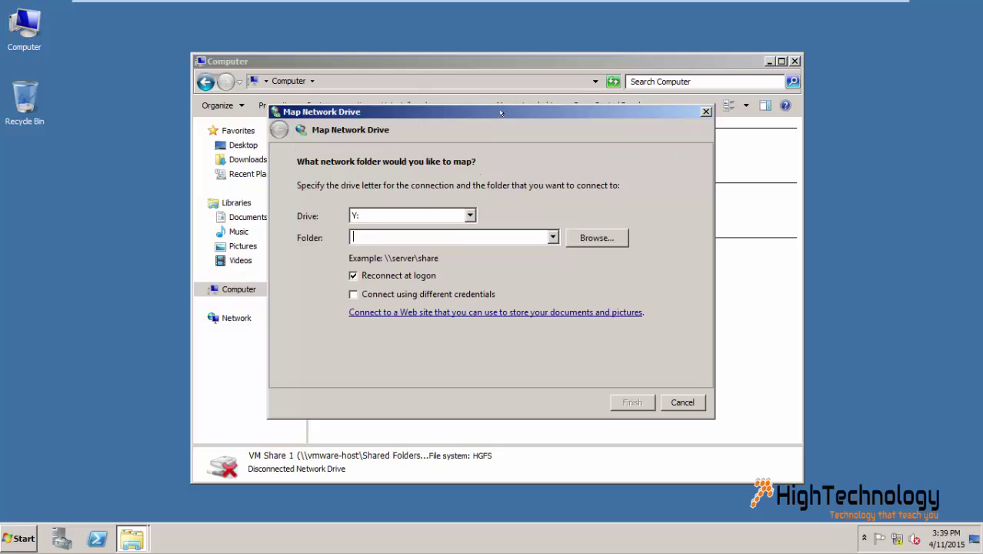
pyautogui.click(577, 238)
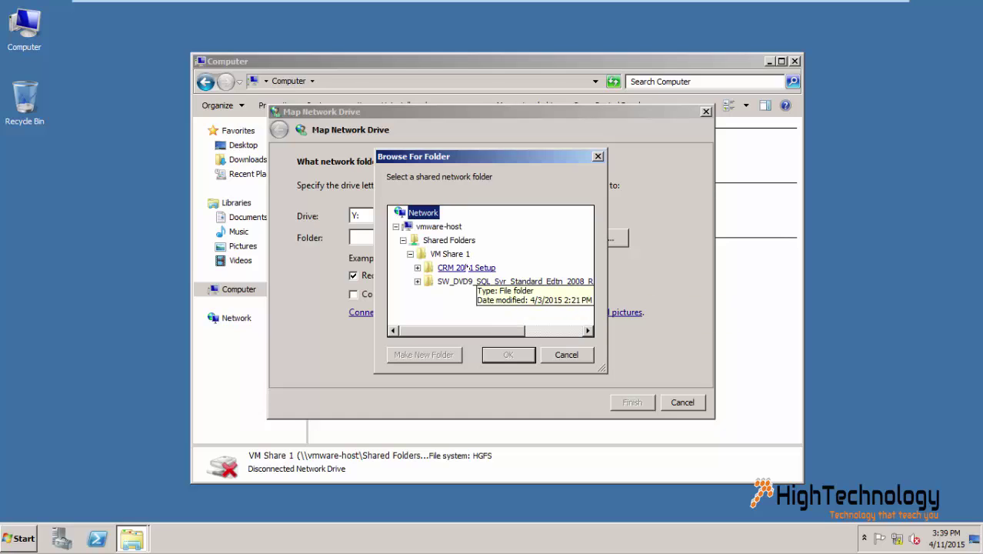
pyautogui.click(447, 253)
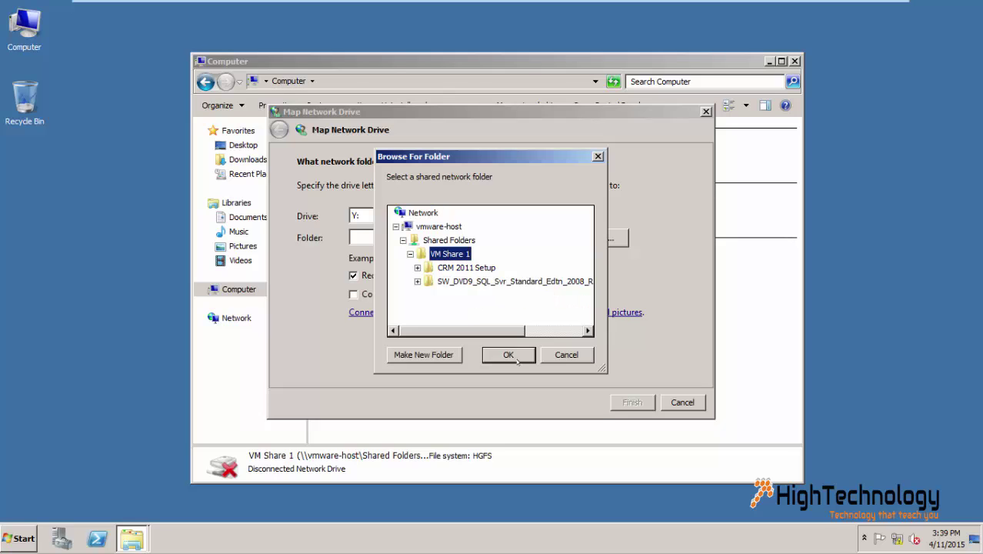
pyautogui.click(509, 355)
pyautogui.click(633, 402)
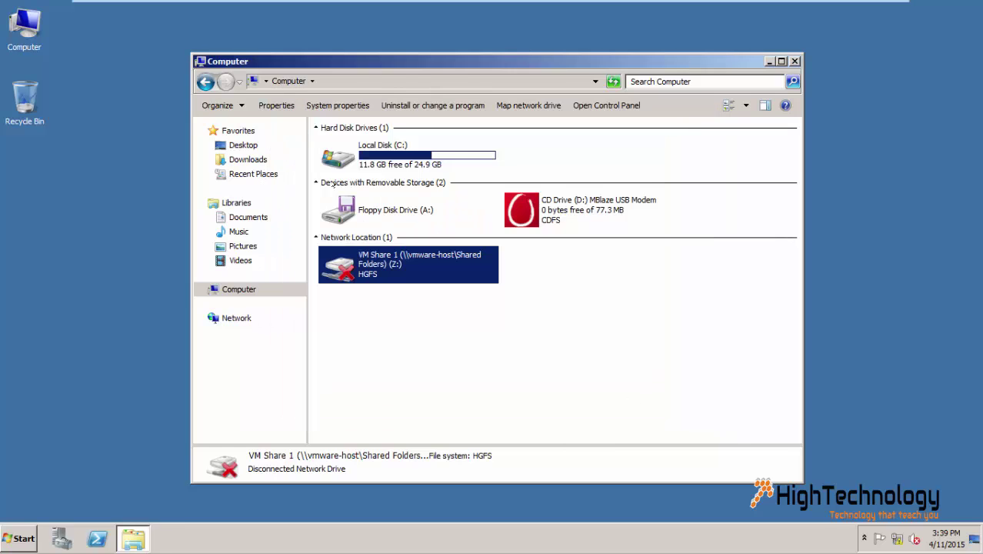
# Step: Launch SetupServer from CRM 2011 Setup\Server\amd64 on drive Y, then close the Computer window and minimize the amd64 folder window
pyautogui.doubleClick(384, 178)
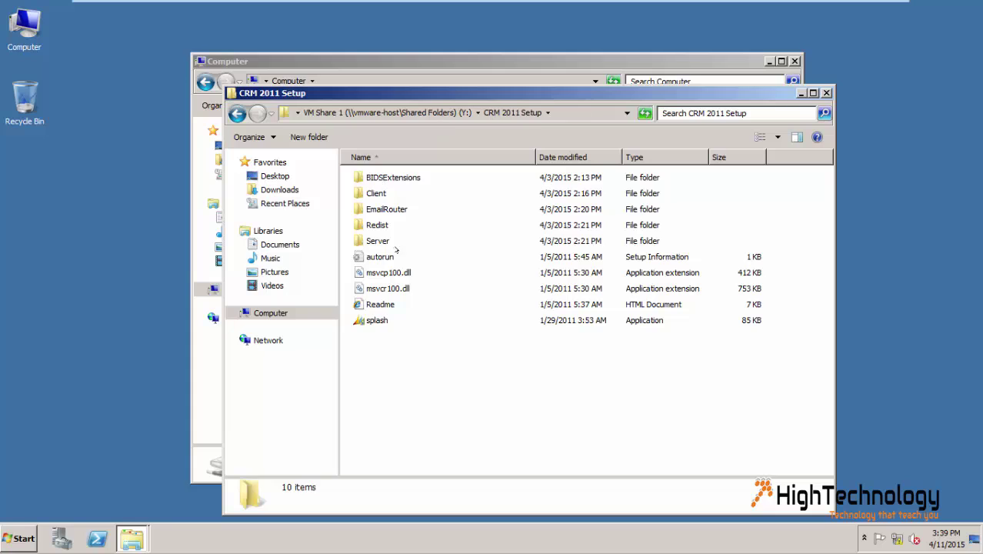
pyautogui.doubleClick(378, 241)
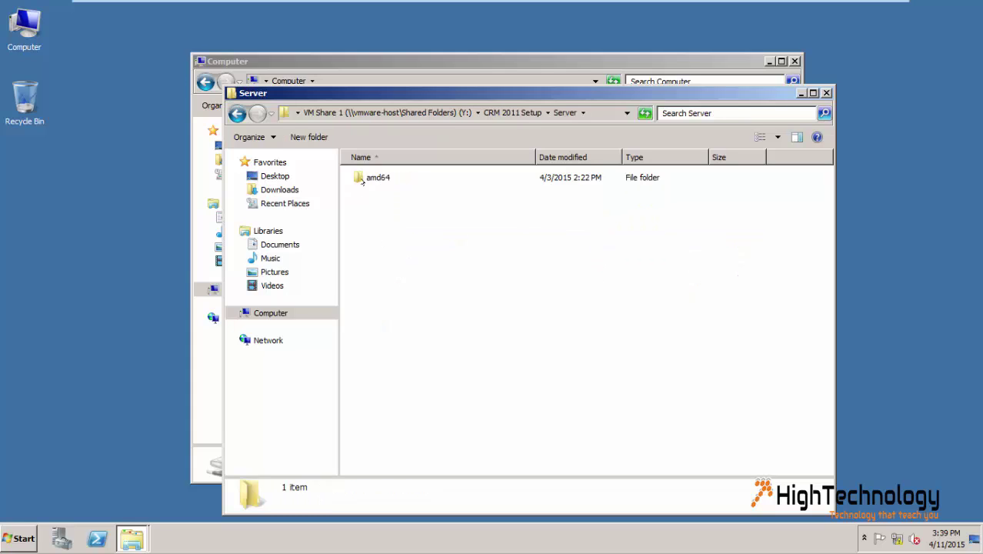
pyautogui.doubleClick(367, 178)
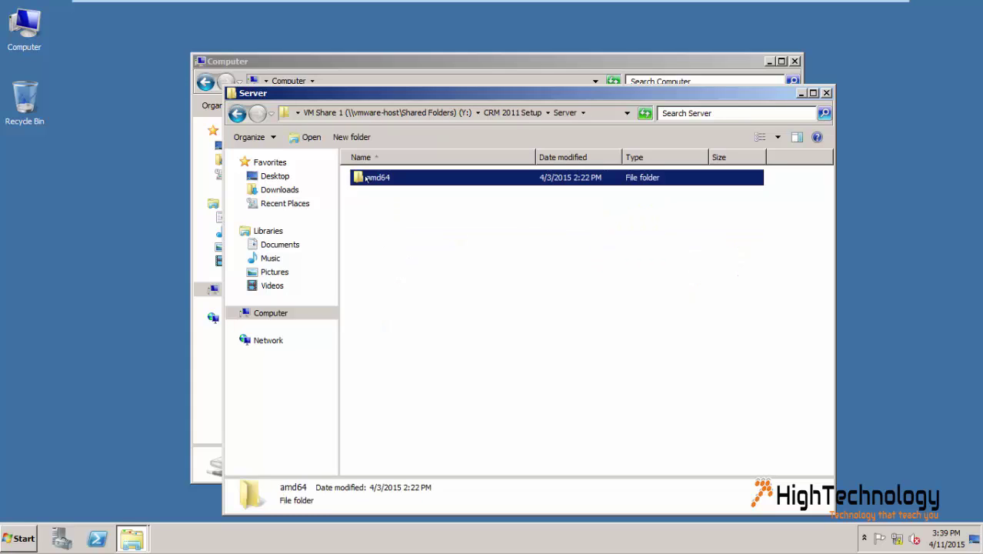
pyautogui.moveTo(829, 347); pyautogui.dragTo(822, 458)
pyautogui.doubleClick(389, 467)
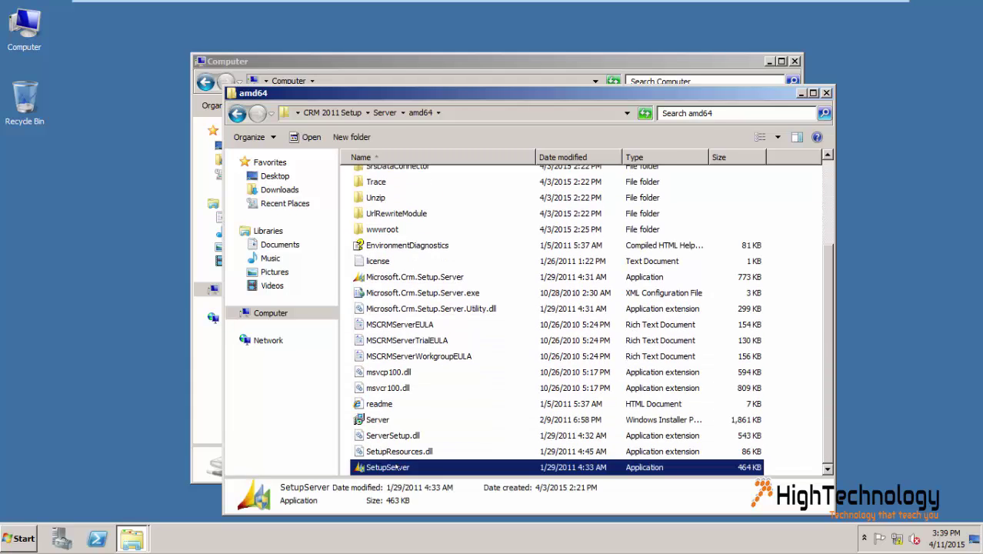
pyautogui.click(585, 340)
pyautogui.click(794, 61)
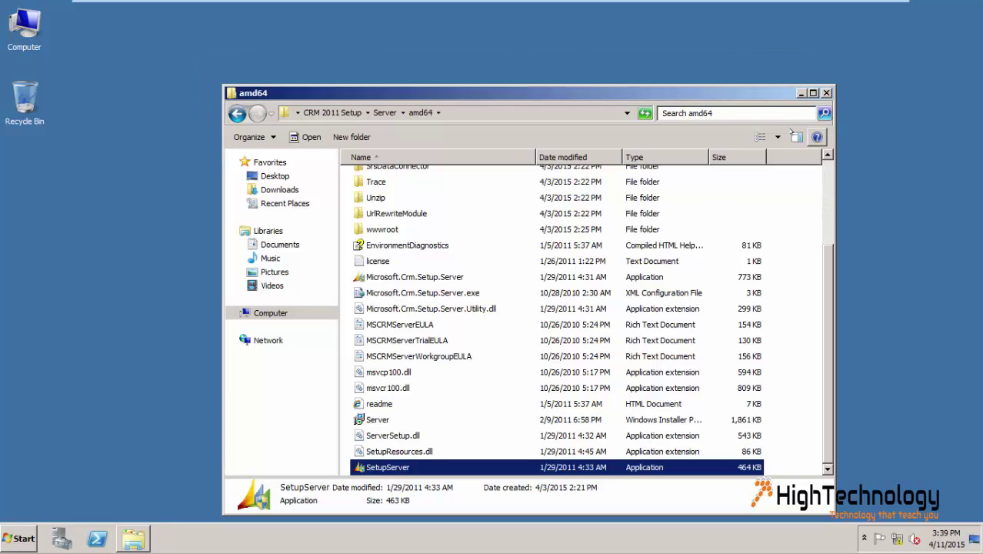
pyautogui.click(801, 93)
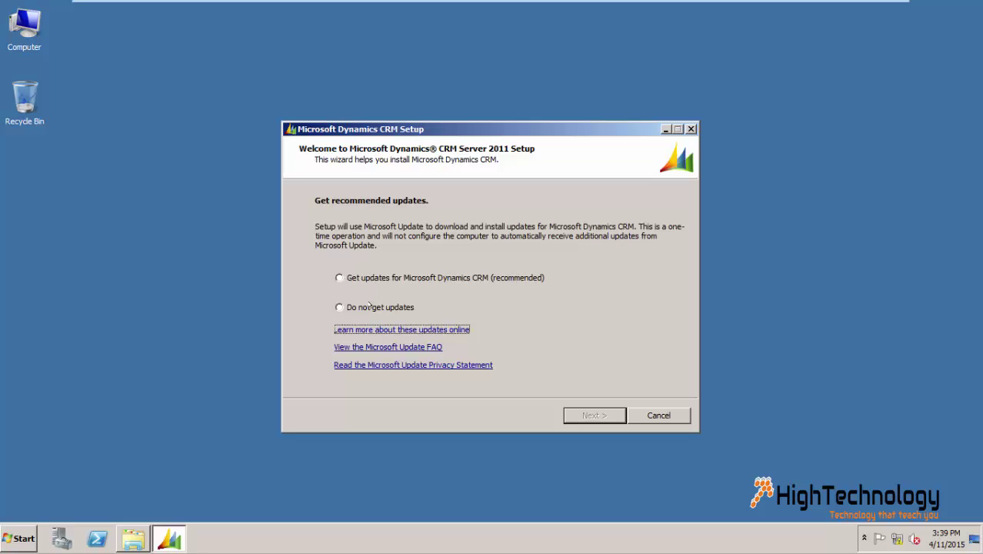
# Step: Choose not to get updates for Microsoft Dynamics CRM and continue past the product key page
pyautogui.click(370, 306)
pyautogui.click(587, 416)
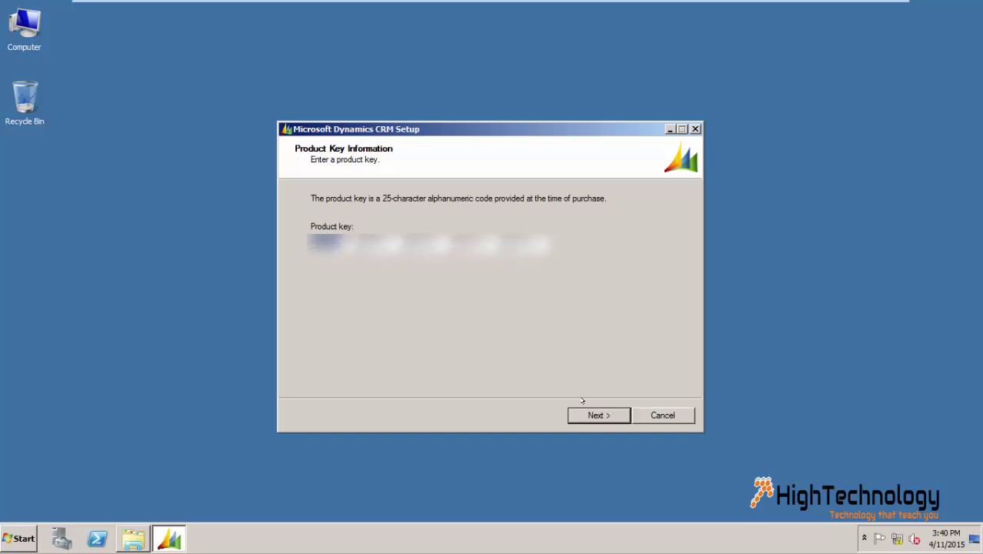
pyautogui.click(584, 413)
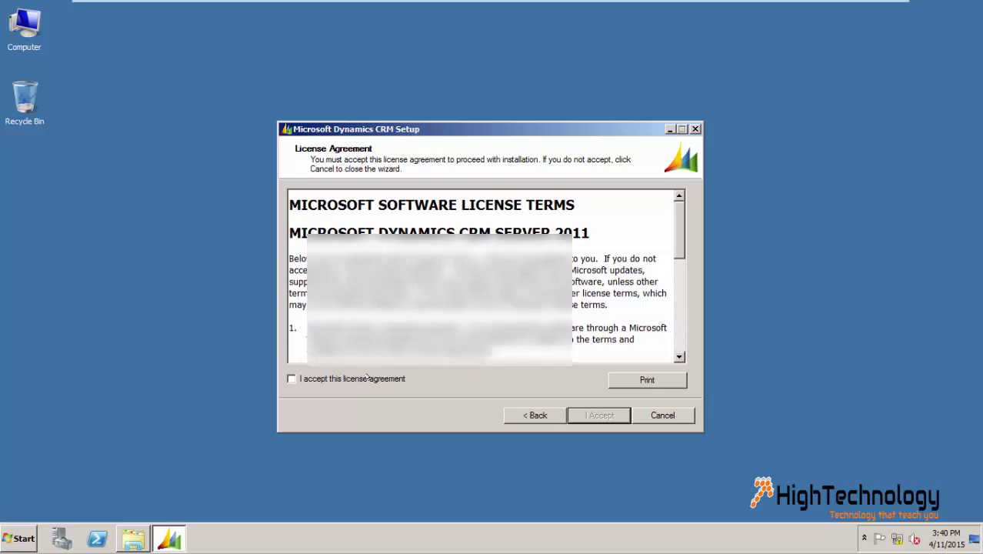
# Step: Accept the license agreement and install the required Microsoft SQL Reporting Service Report component
pyautogui.click(367, 378)
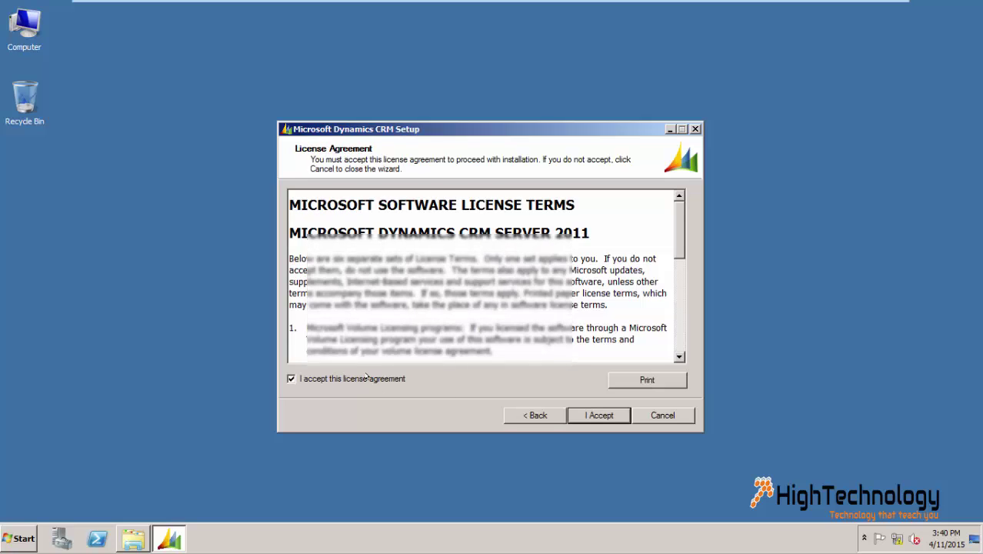
pyautogui.click(601, 411)
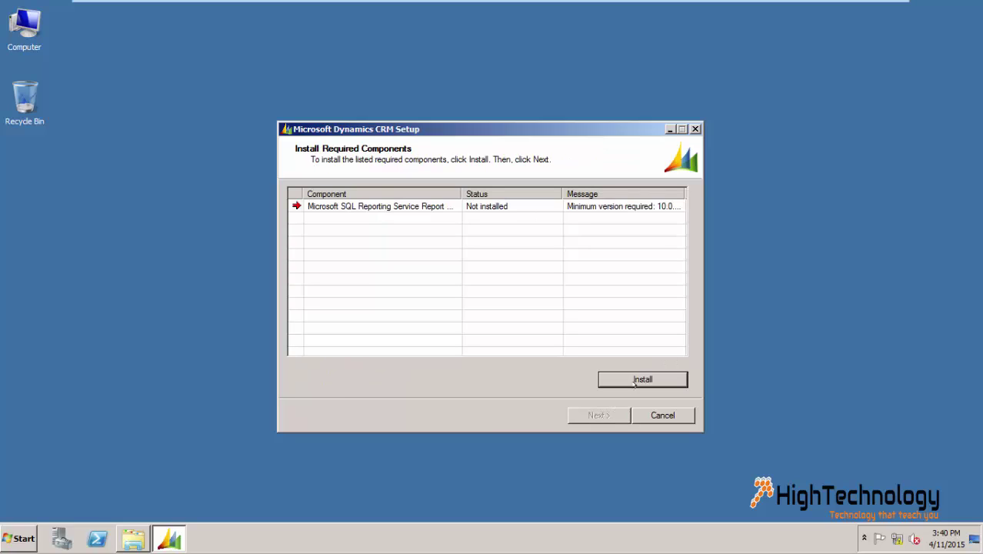
pyautogui.click(637, 381)
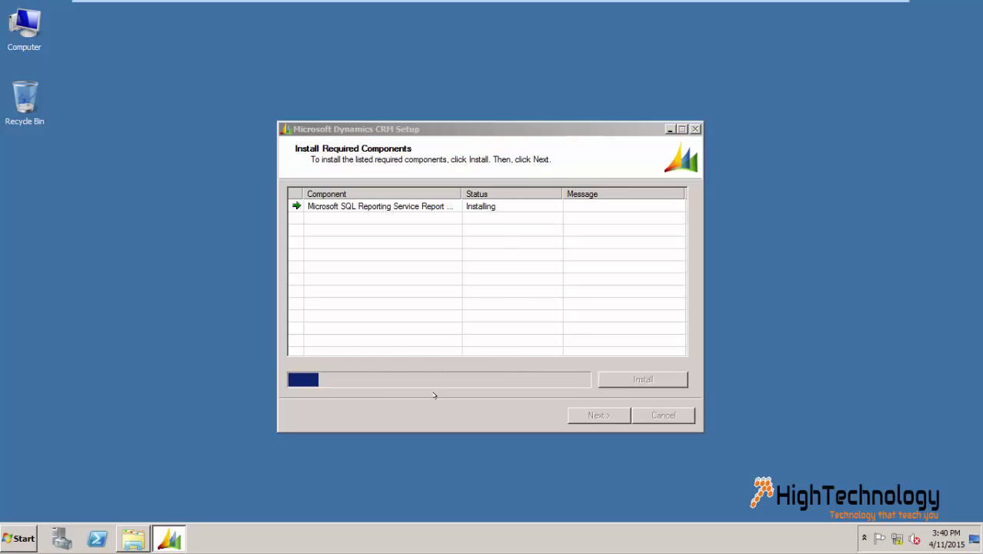
pyautogui.moveTo(457, 193); pyautogui.dragTo(583, 245)
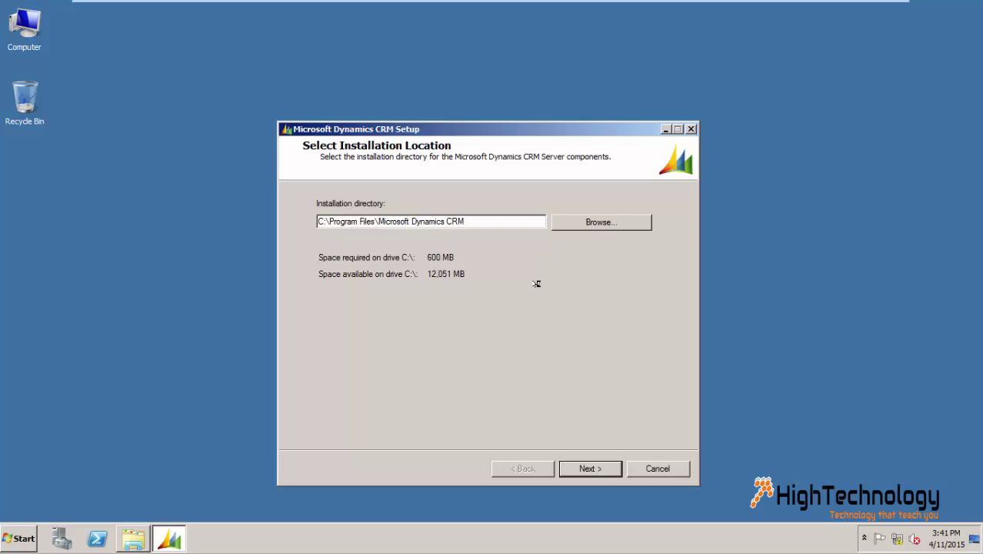
# Step: Keep C:\Program Files\Microsoft Dynamics CRM as the installation directory and accept all Full Server roles
pyautogui.click(572, 223)
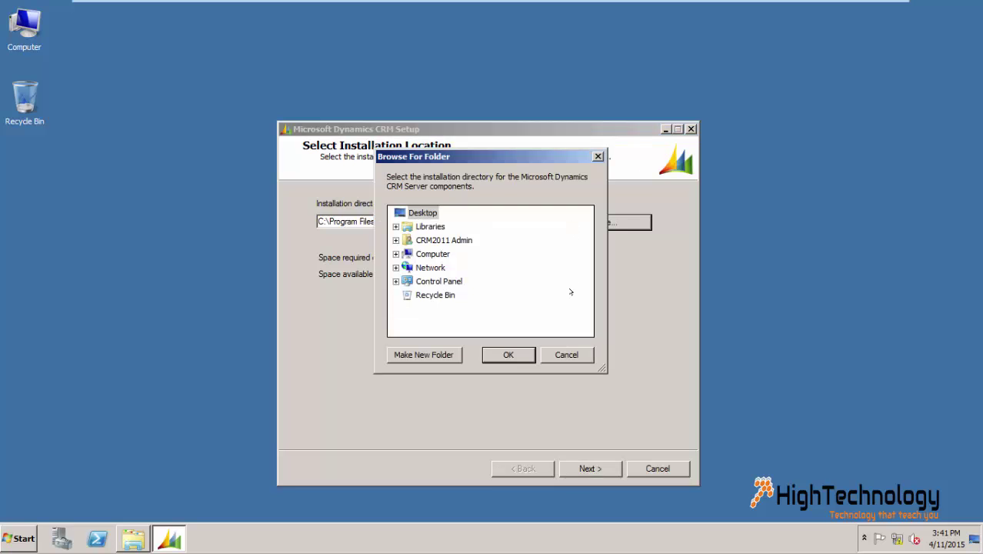
pyautogui.click(567, 354)
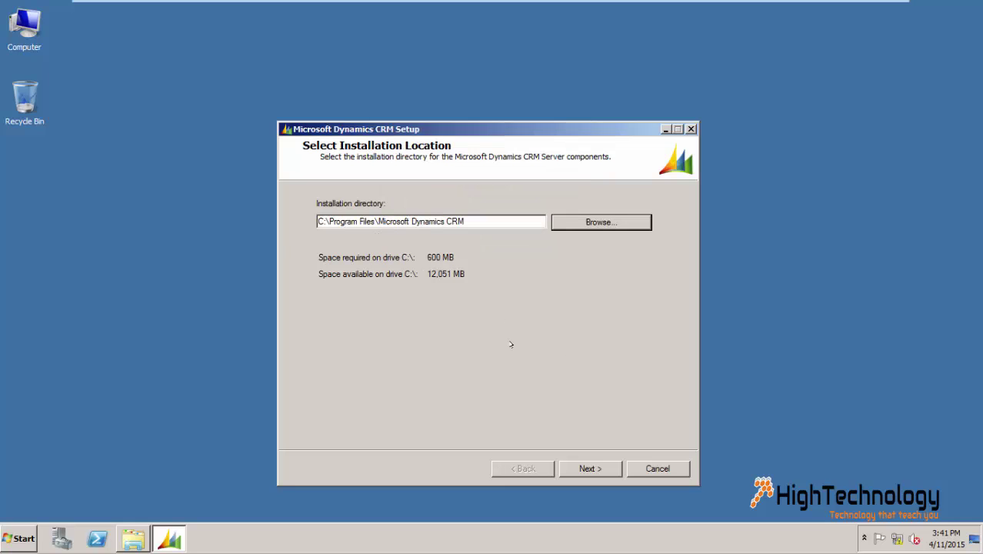
pyautogui.click(584, 467)
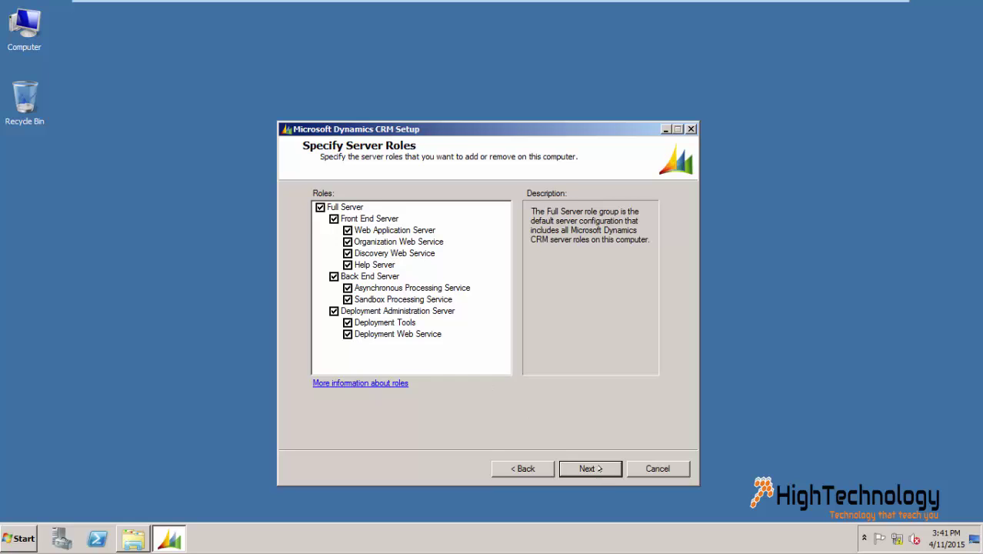
pyautogui.click(590, 469)
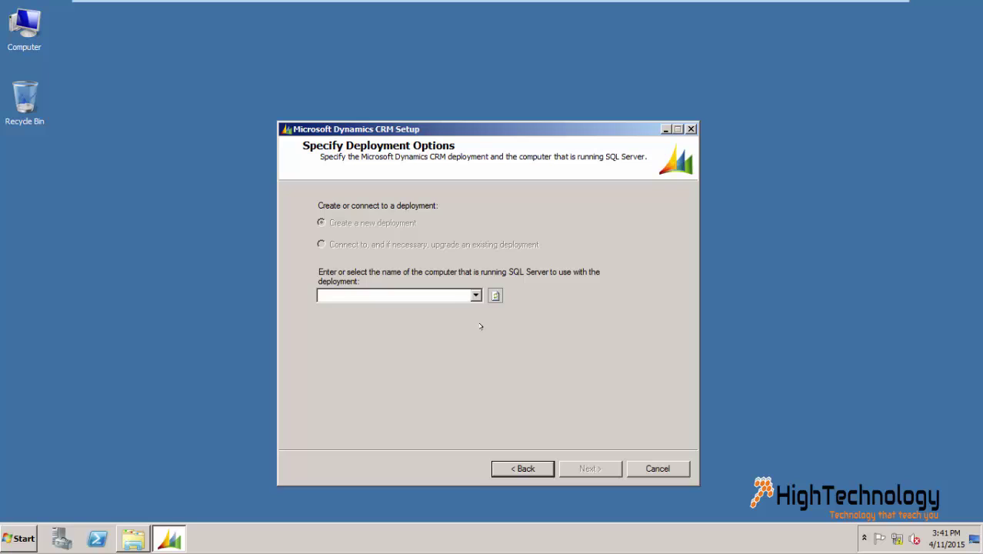
# Step: Set the deployment option to create a new deployment with "." as the SQL Server computer
pyautogui.click(495, 296)
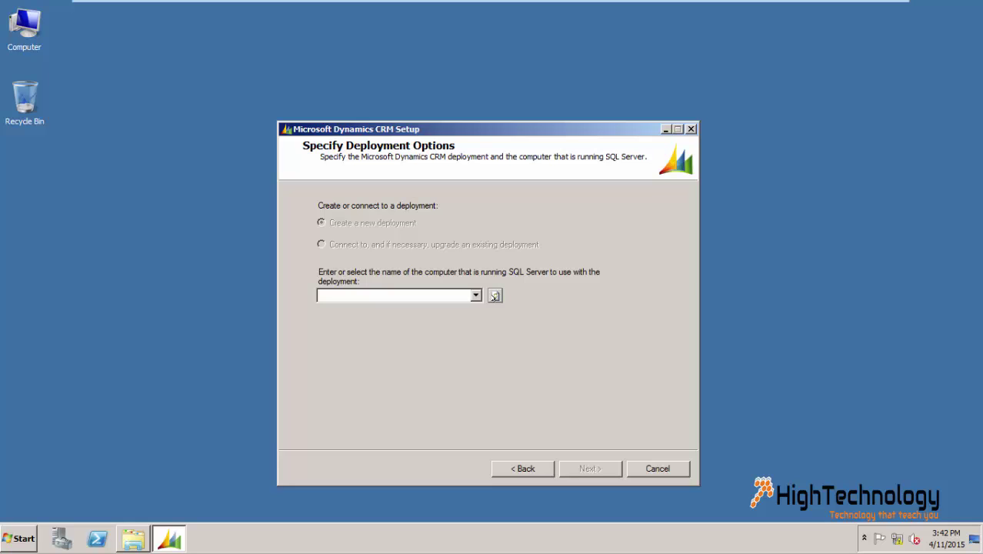
pyautogui.click(475, 296)
pyautogui.click(476, 295)
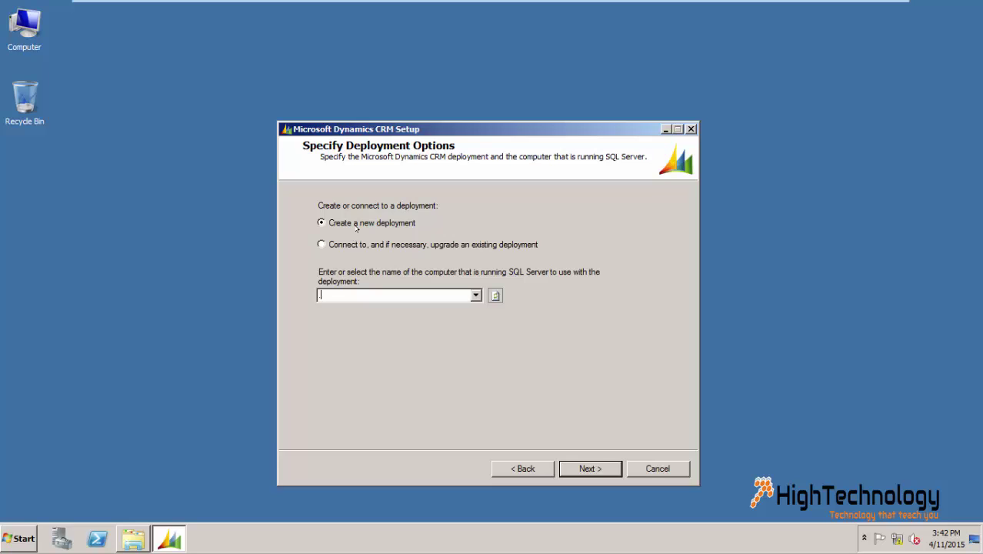
pyautogui.click(593, 468)
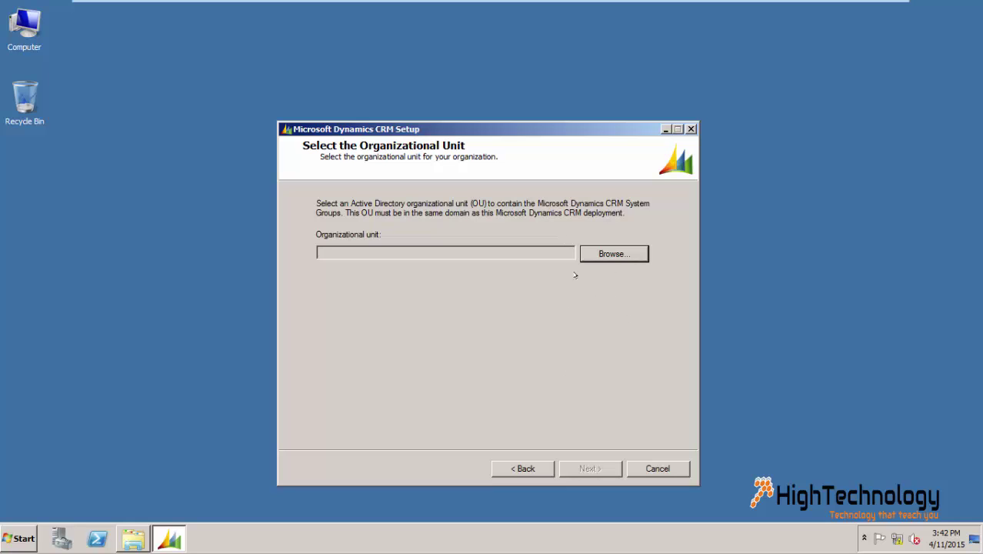
# Step: Select CRM2011 under the hightechnology domain as the organizational unit
pyautogui.click(608, 255)
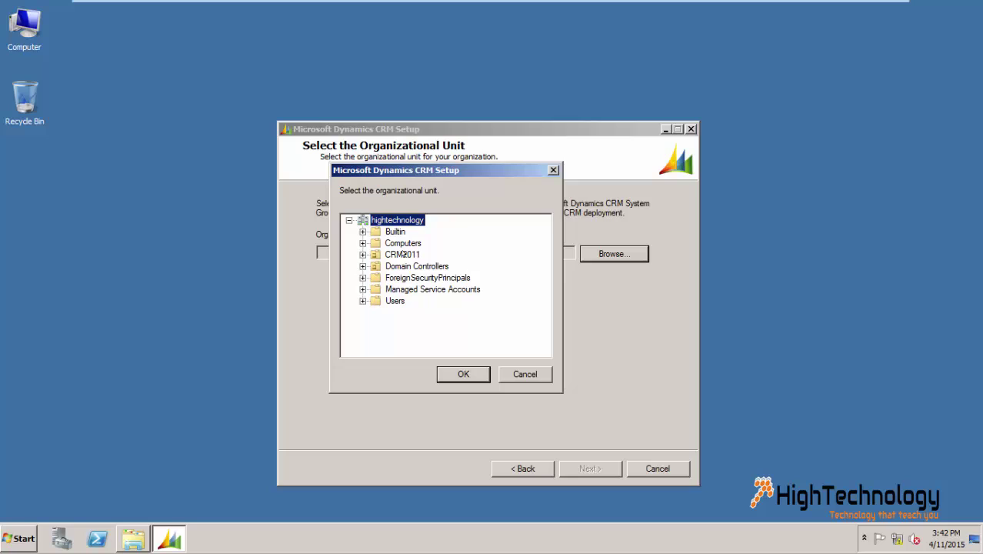
pyautogui.click(403, 255)
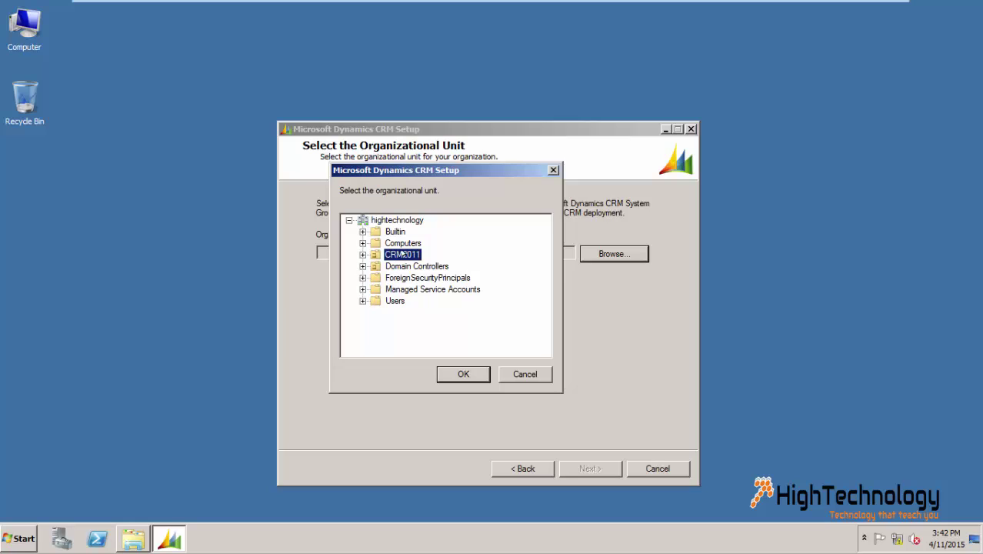
pyautogui.click(463, 374)
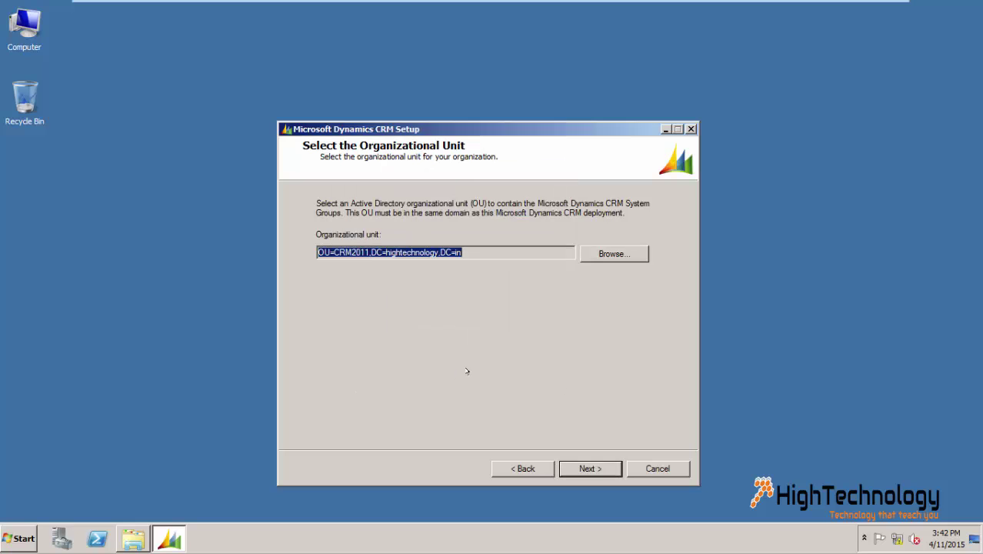
# Step: Accept the organizational unit and assign NT AUTHORITY\NETWORK SERVICE to the Application, Deployment Web, Sandbox Processing and Asynchronous Processing services
pyautogui.click(588, 467)
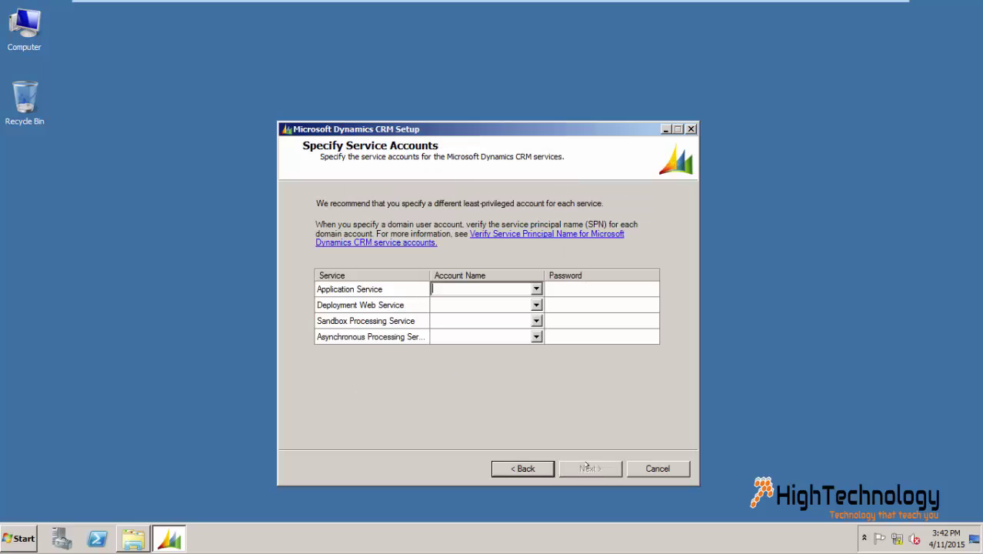
pyautogui.click(536, 289)
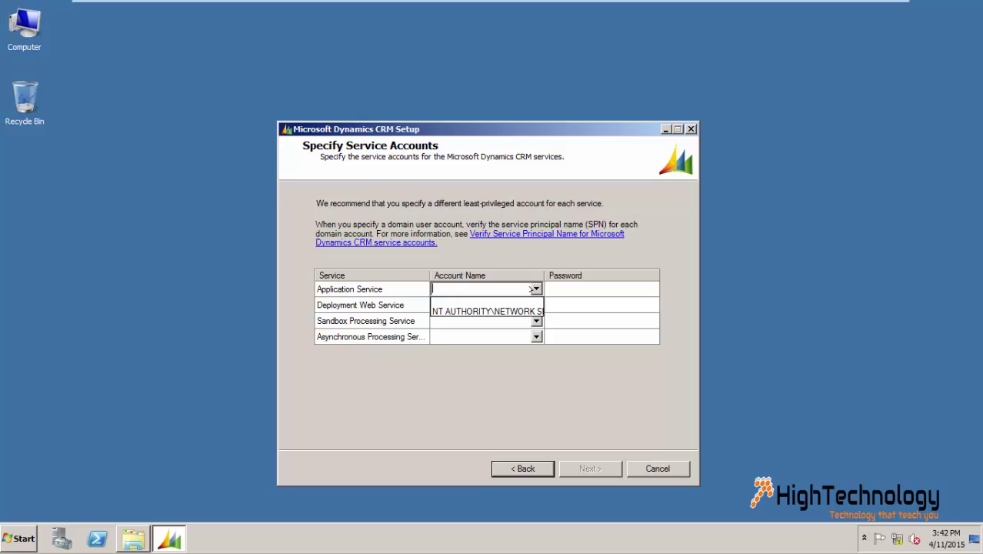
pyautogui.click(536, 305)
pyautogui.click(536, 305)
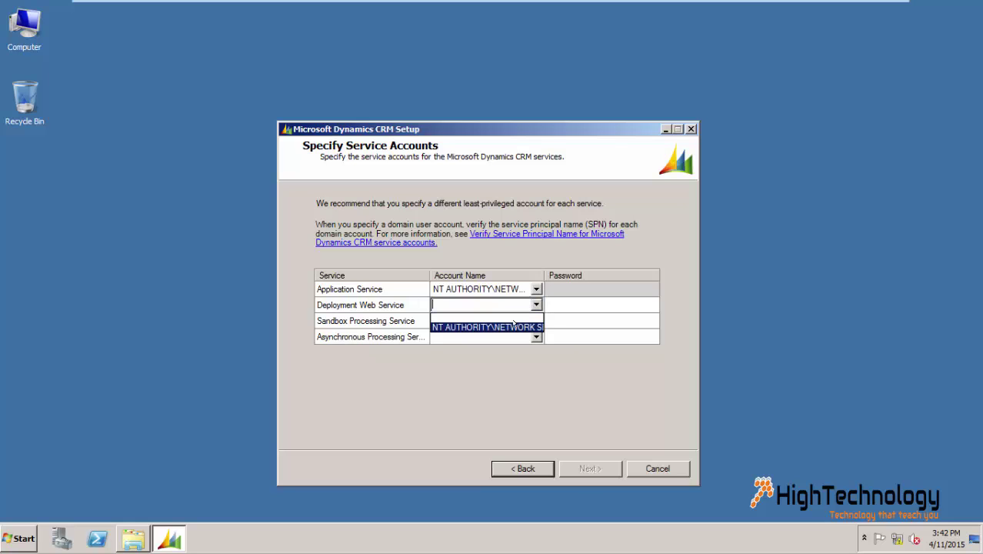
pyautogui.click(531, 322)
pyautogui.click(536, 321)
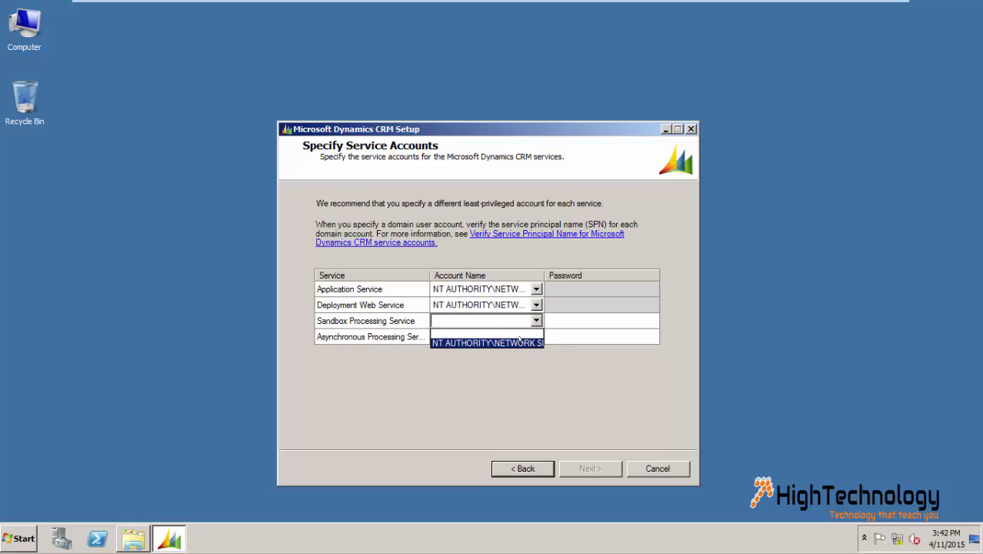
pyautogui.click(534, 338)
pyautogui.click(536, 337)
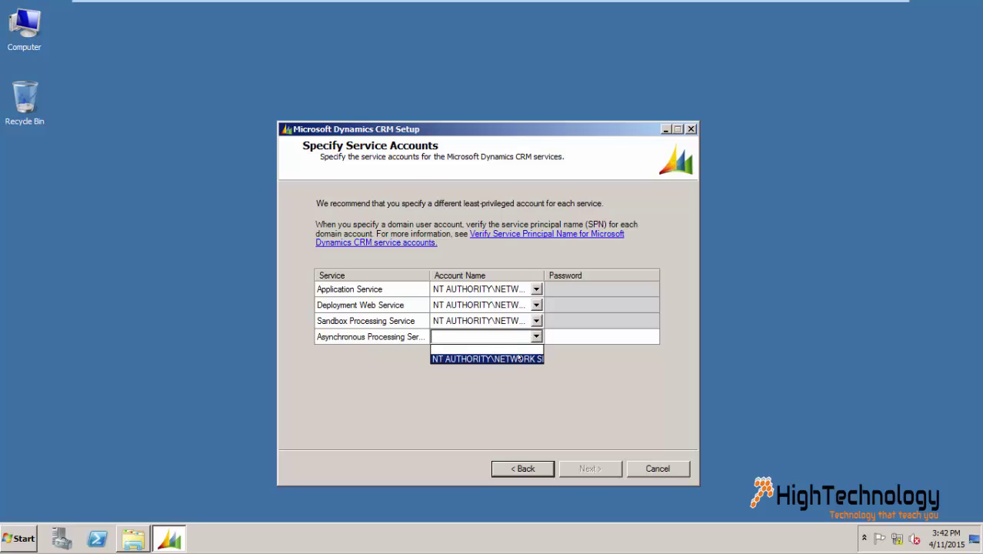
pyautogui.click(531, 355)
pyautogui.click(589, 469)
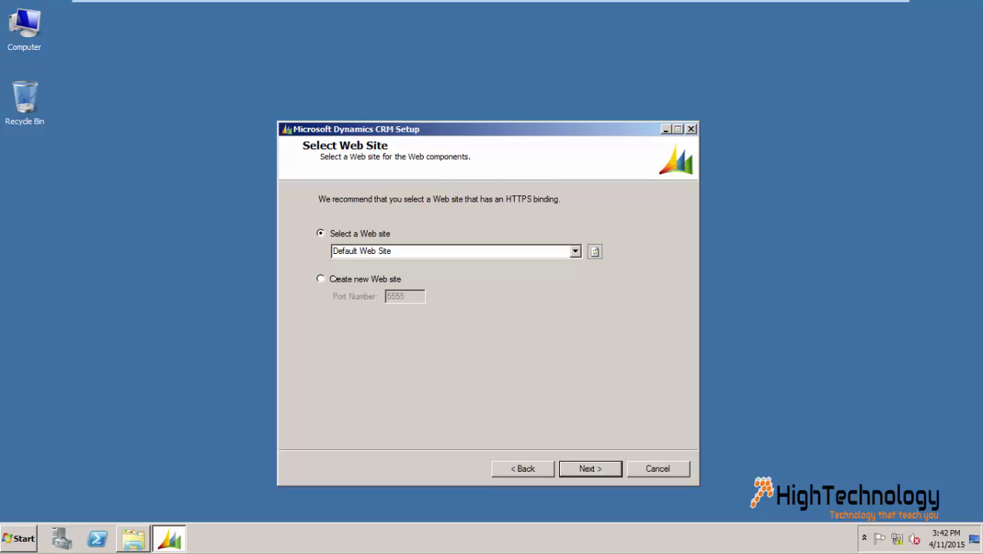
# Step: Choose to create a new web site on port 5555 and leave the e-mail router server name empty
pyautogui.click(334, 279)
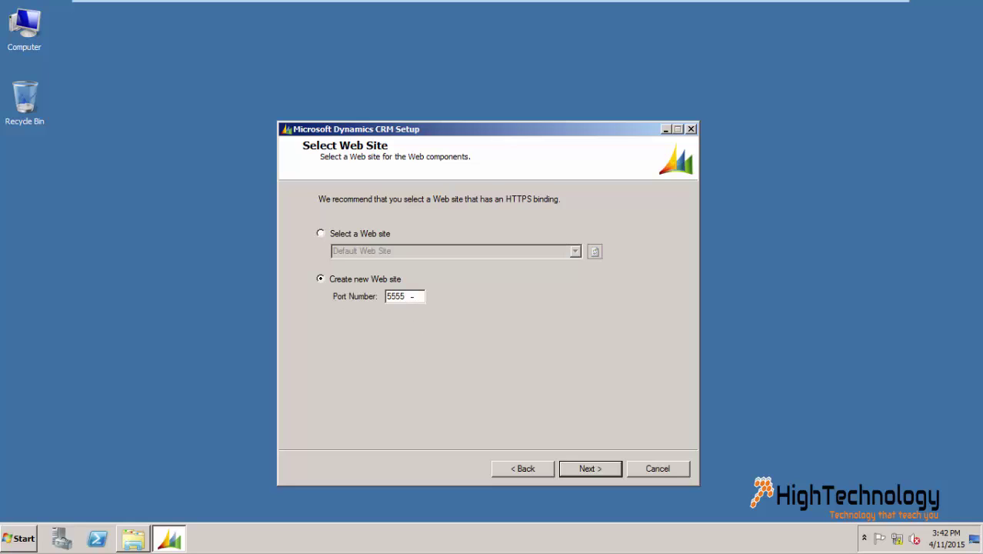
pyautogui.click(590, 469)
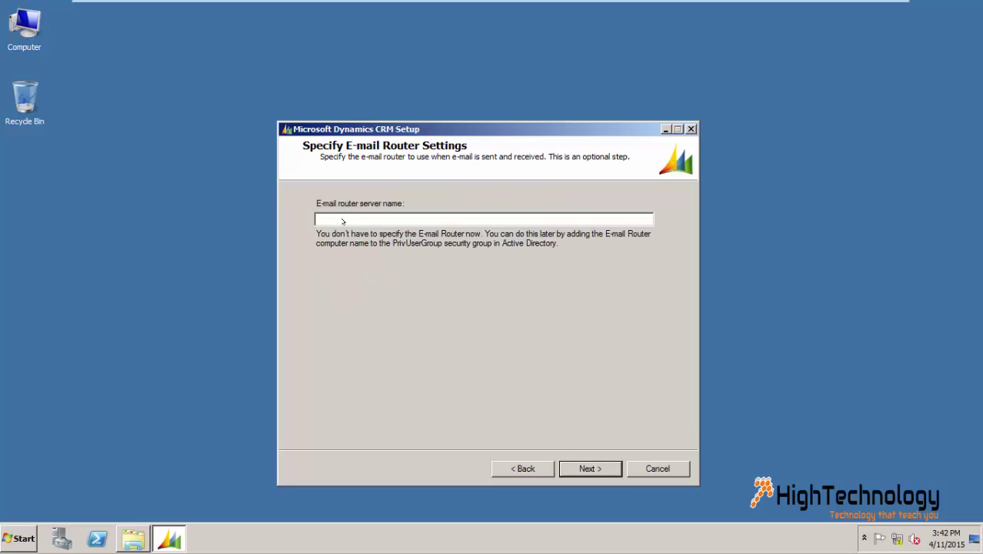
pyautogui.click(592, 470)
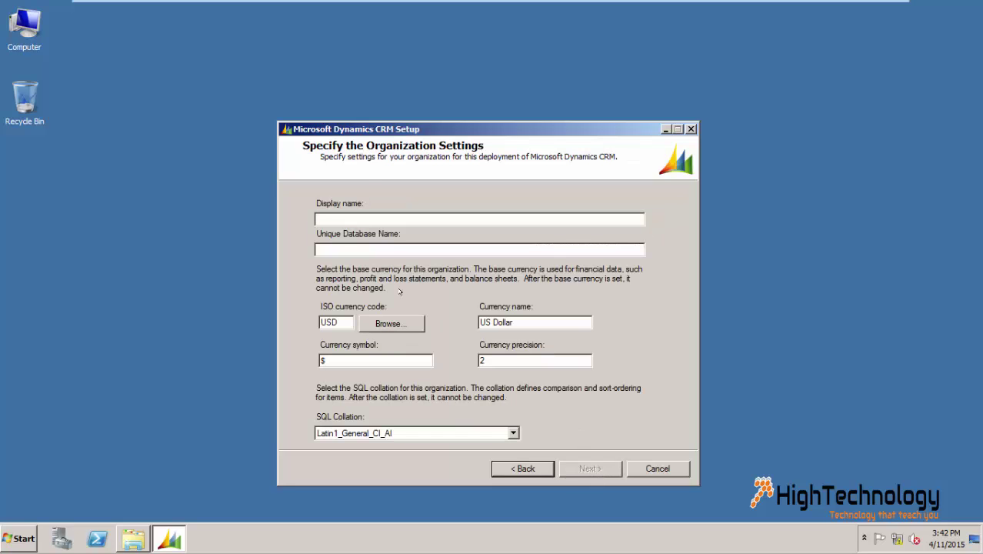
# Step: Set the organization's display name to INR and choose India's Rupee (INR, Rs.) as the base currency
pyautogui.write('INR')
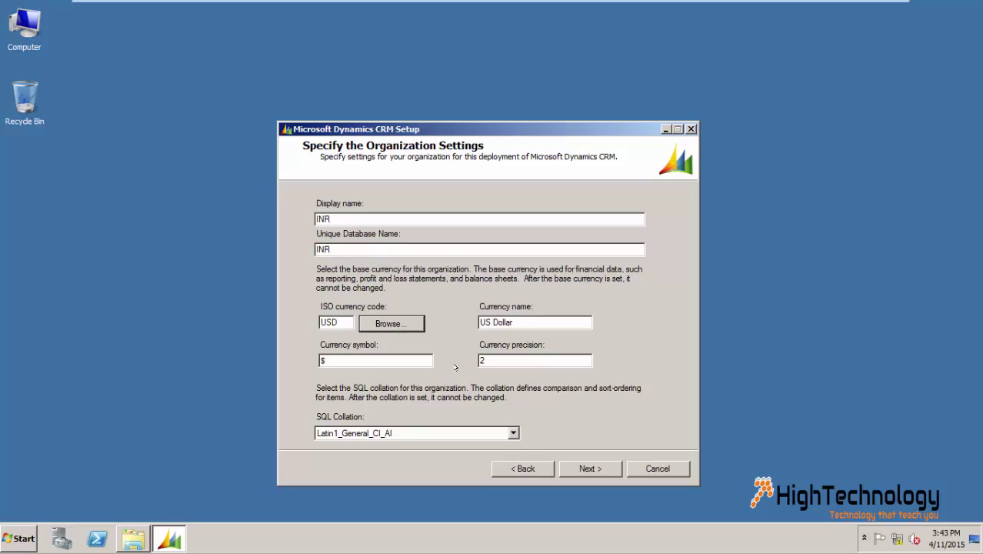
pyautogui.click(421, 324)
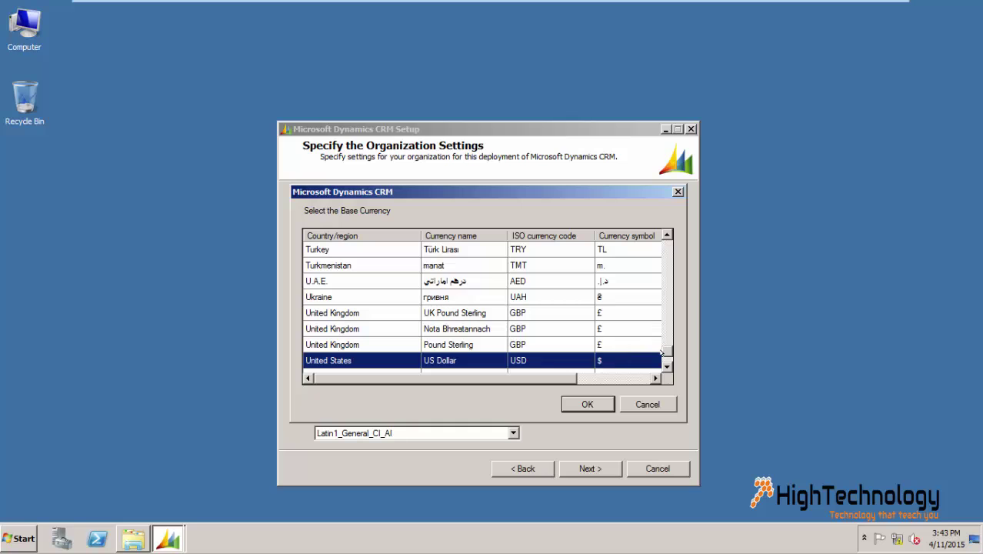
pyautogui.moveTo(662, 352); pyautogui.dragTo(666, 282)
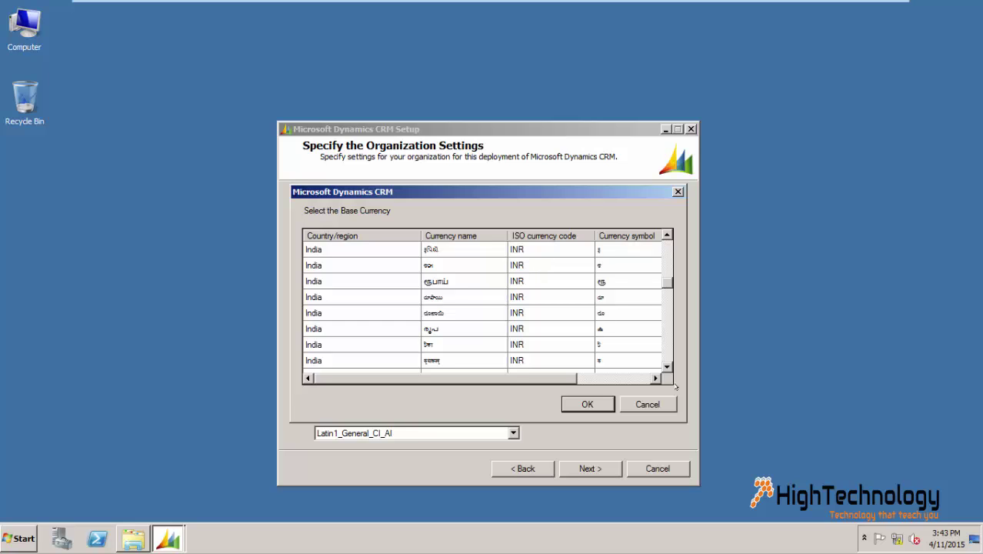
pyautogui.click(667, 365)
pyautogui.click(667, 366)
pyautogui.click(667, 366)
pyautogui.click(667, 365)
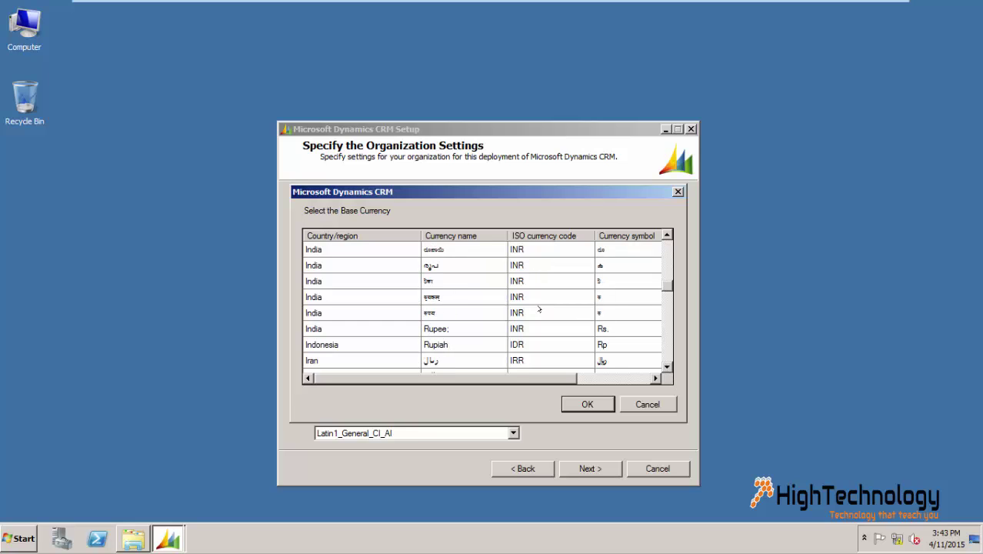
pyautogui.click(520, 326)
pyautogui.click(588, 404)
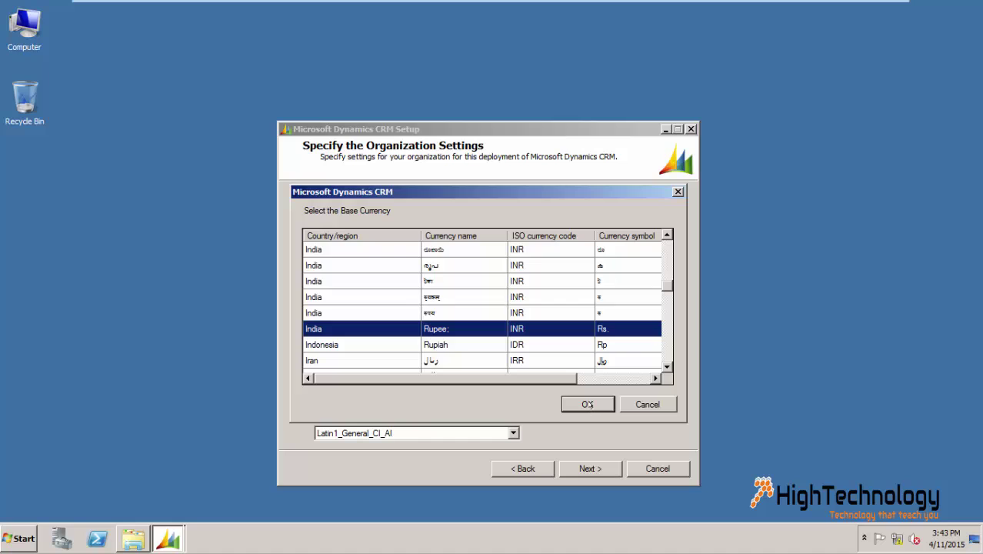
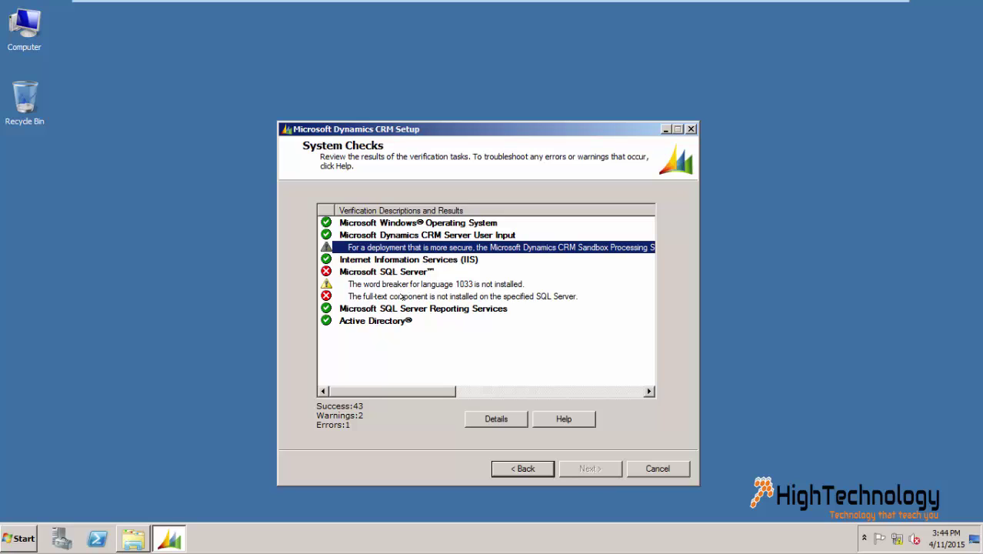
# Step: Examine the Microsoft SQL Server entries in the system checks, including the full-text component details, and return to the update preference page
pyautogui.click(395, 284)
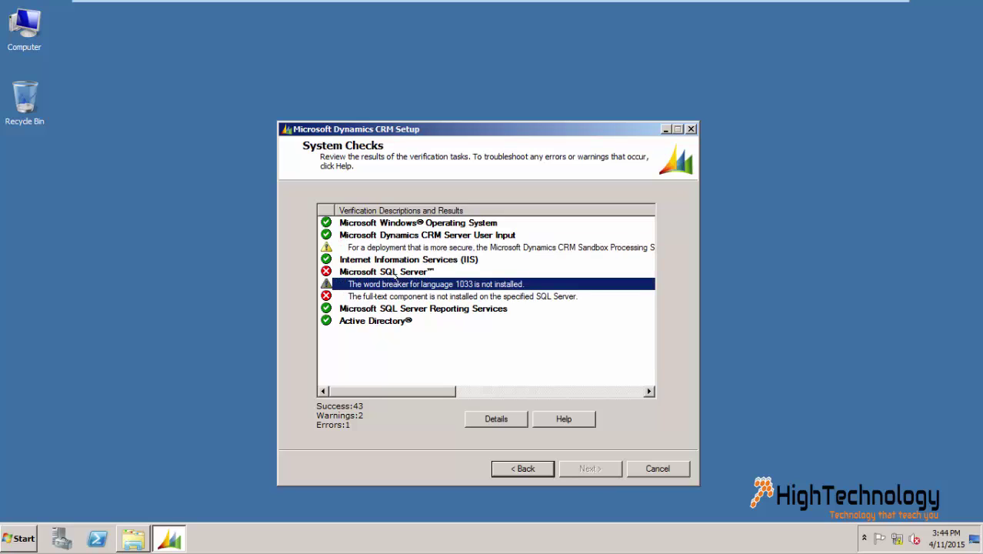
pyautogui.click(397, 295)
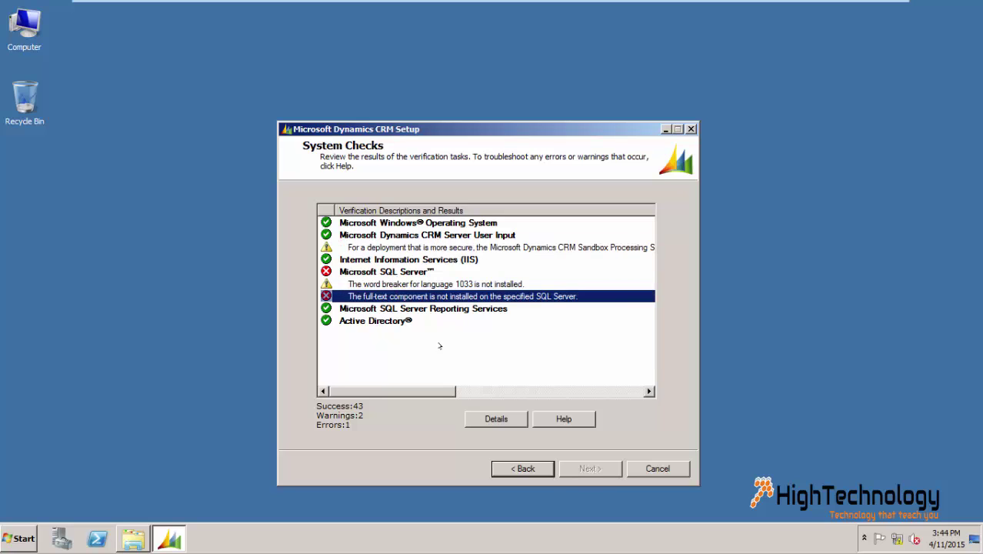
pyautogui.click(495, 418)
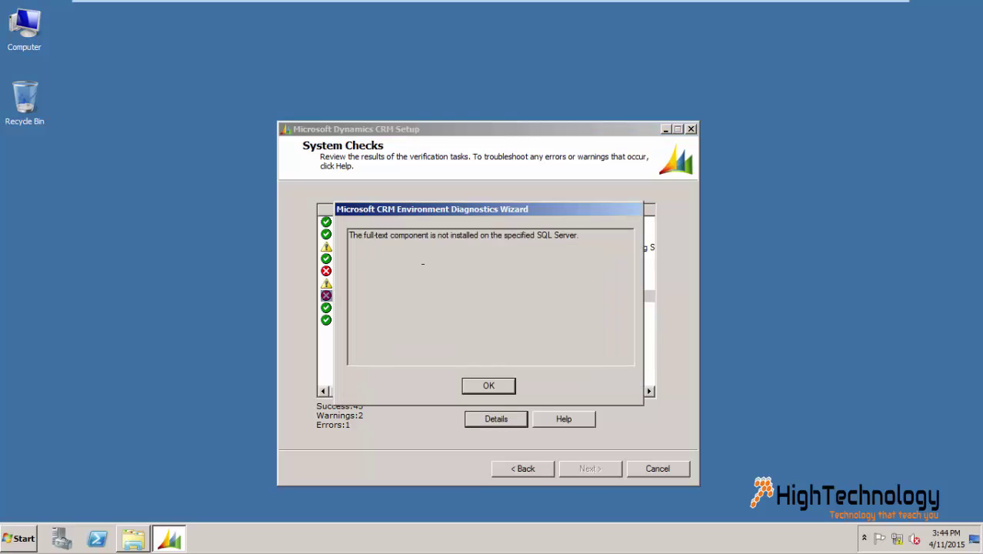
pyautogui.click(499, 386)
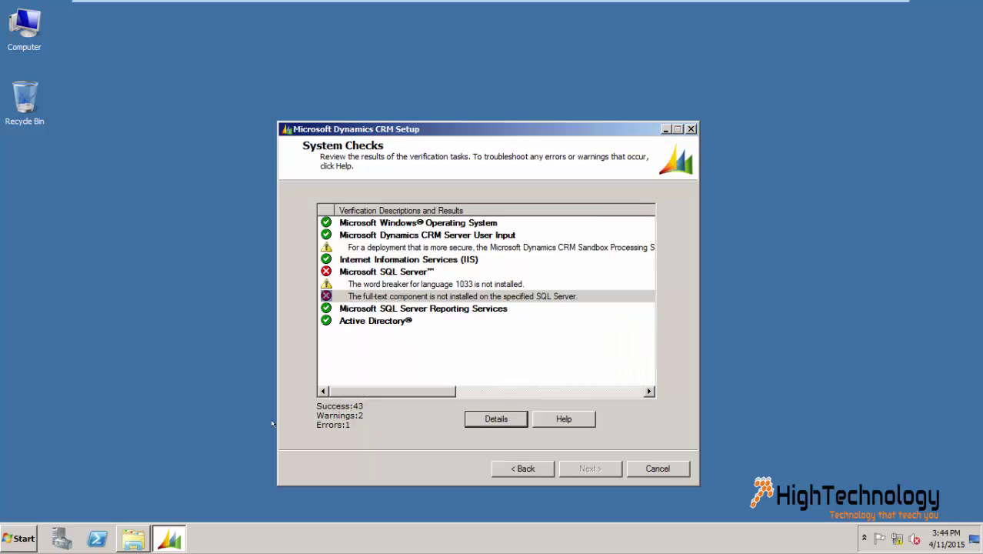
pyautogui.click(532, 467)
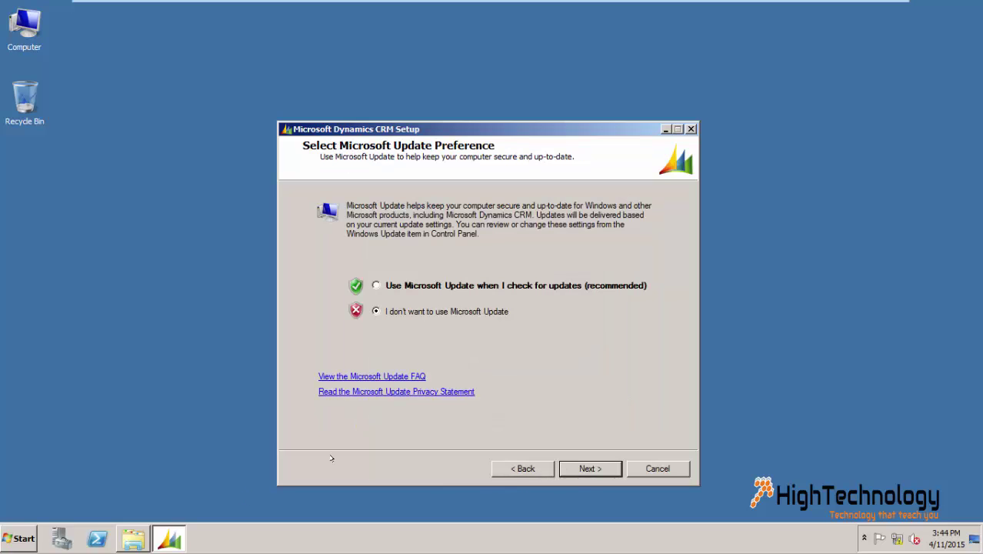
# Step: Try to run setup from the SW_DVD9_SQL_Svr_Standard_Edtn_2008_R2_English_MLF_X16-29588 folder on shared drive Y:
pyautogui.click(128, 541)
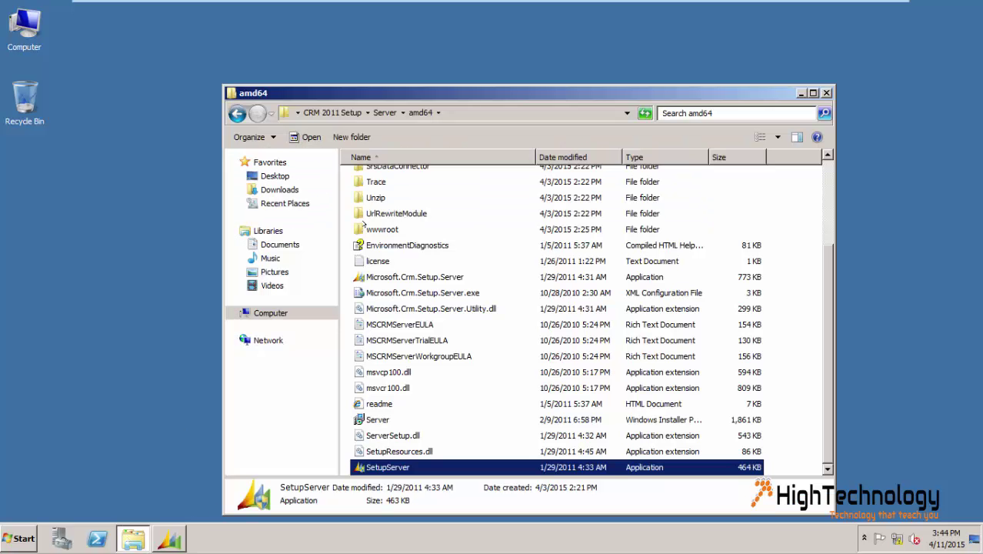
pyautogui.press('BackSpace')
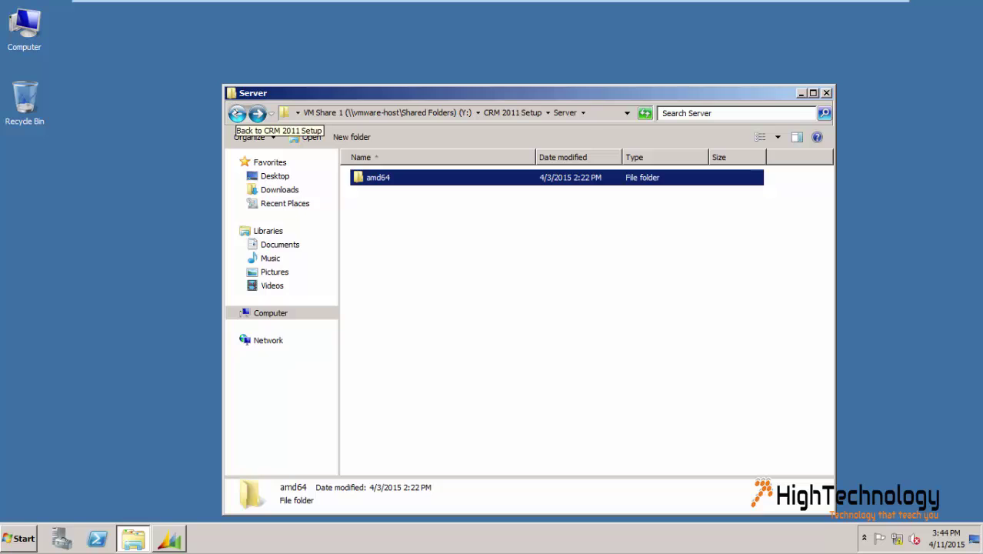
pyautogui.click(242, 113)
pyautogui.click(243, 114)
pyautogui.doubleClick(394, 192)
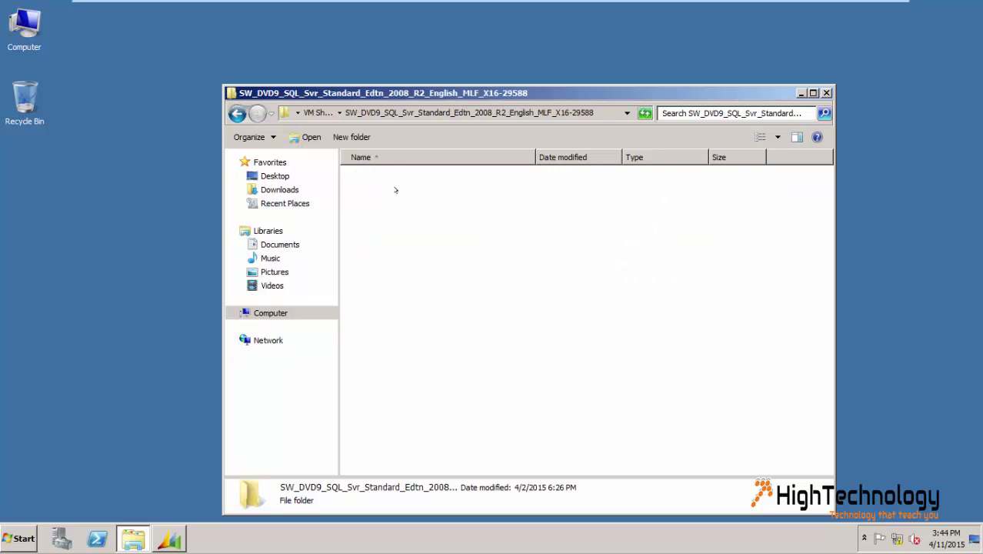
pyautogui.doubleClick(375, 367)
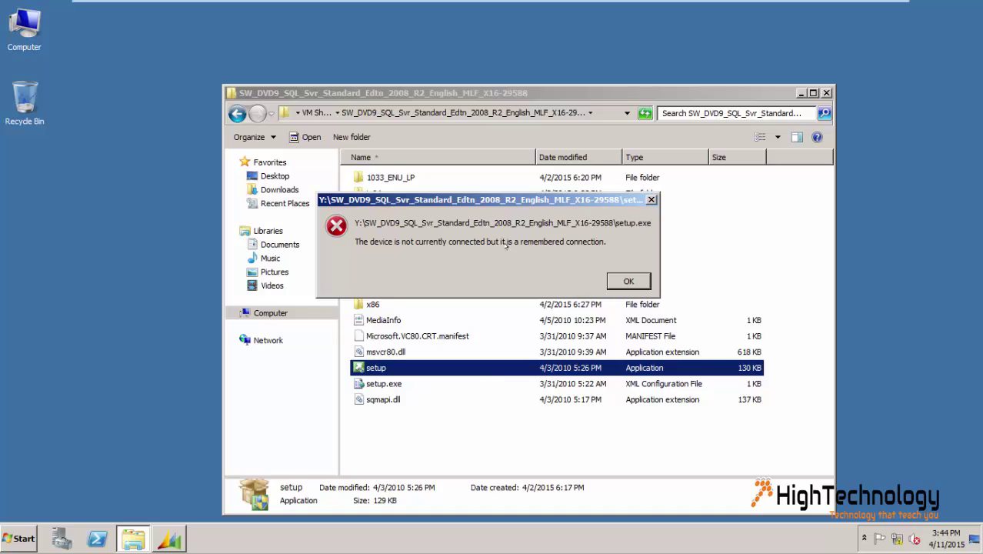
pyautogui.click(624, 277)
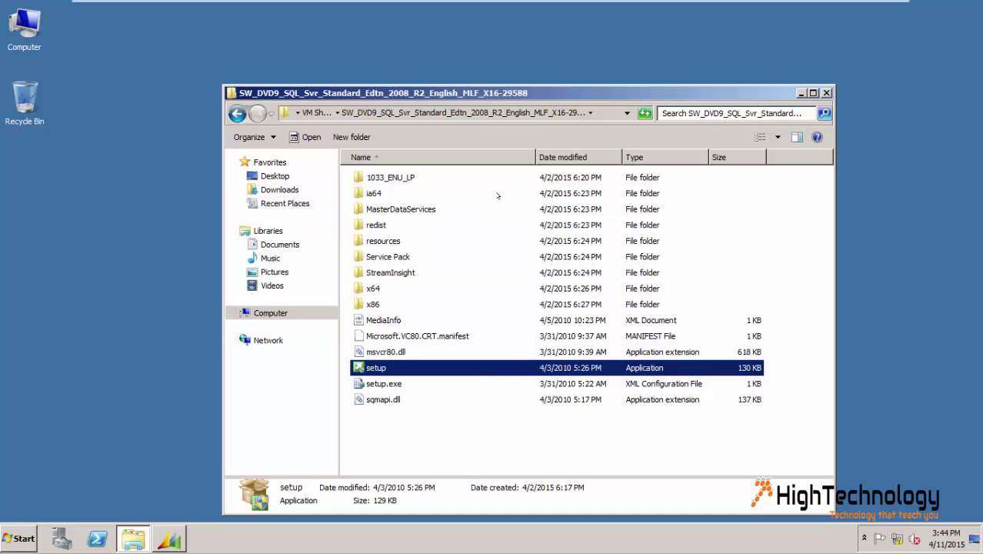
# Step: Map the VM Share 1 folder under vmware-host Shared Folders as network drive X:
pyautogui.click(261, 312)
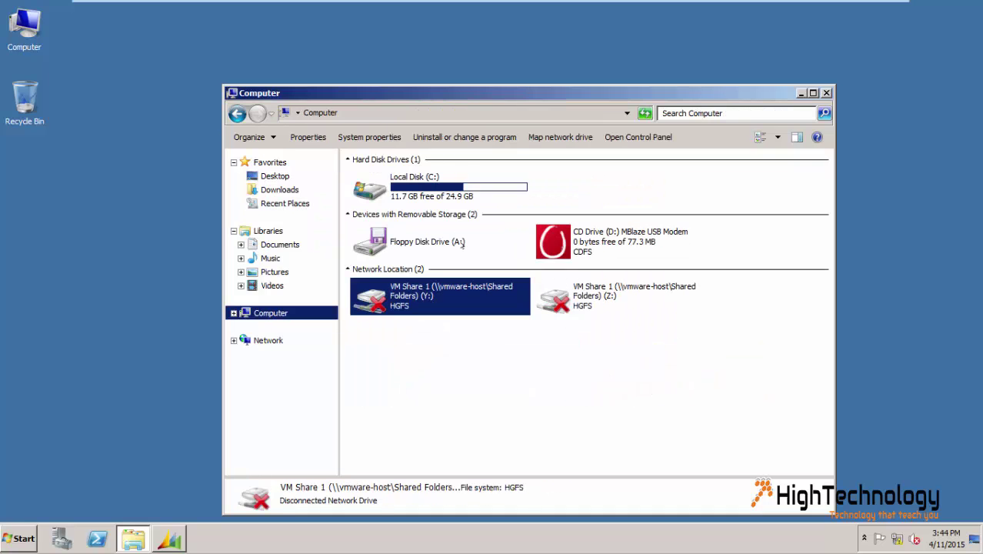
pyautogui.click(545, 139)
pyautogui.click(605, 234)
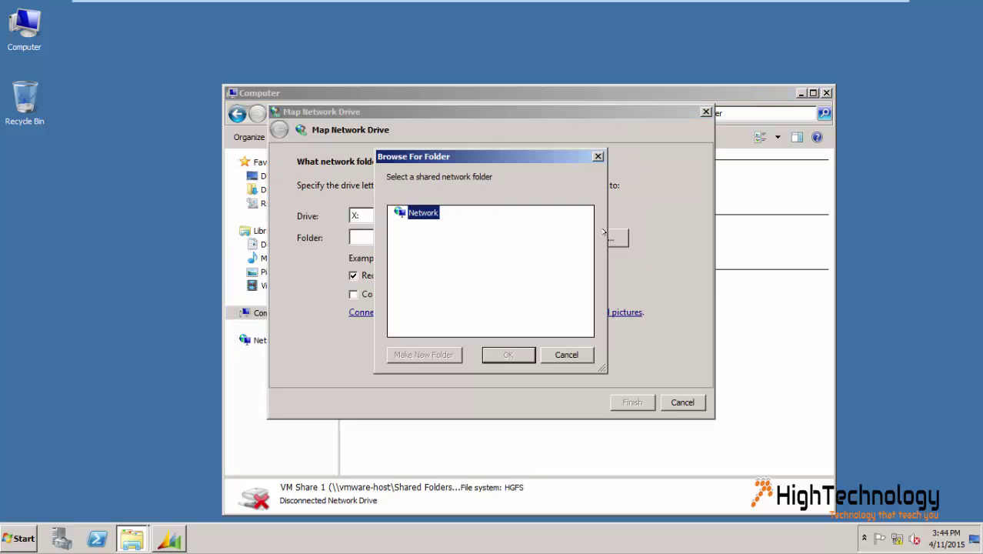
pyautogui.click(450, 254)
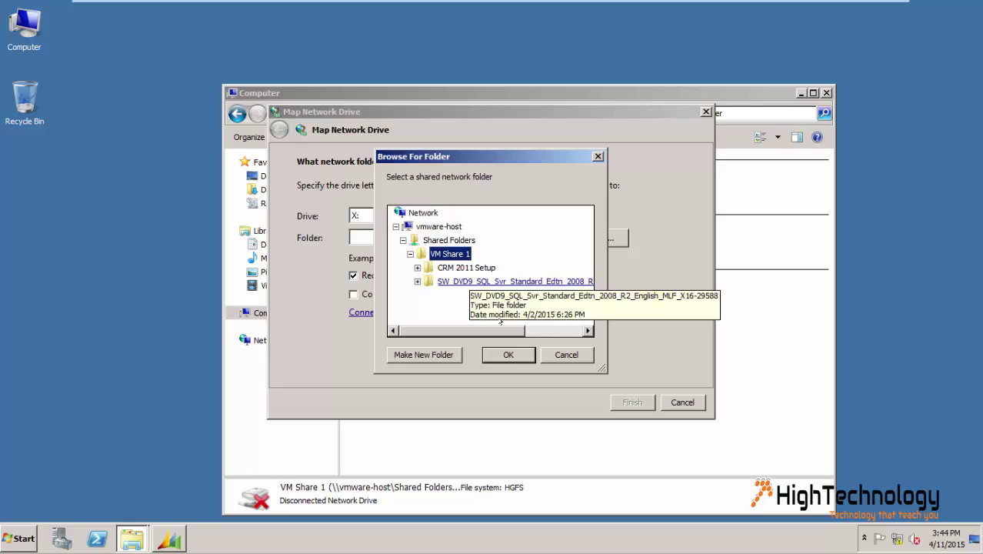
pyautogui.click(508, 354)
pyautogui.click(632, 402)
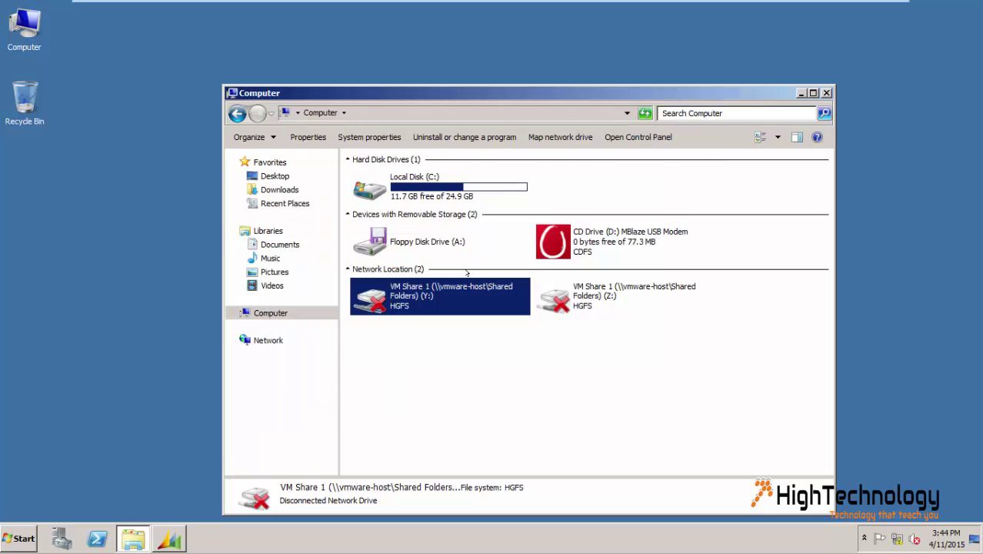
# Step: Run the SQL Server 2008 R2 setup from its folder on the newly mapped share and allow it to make changes
pyautogui.doubleClick(397, 164)
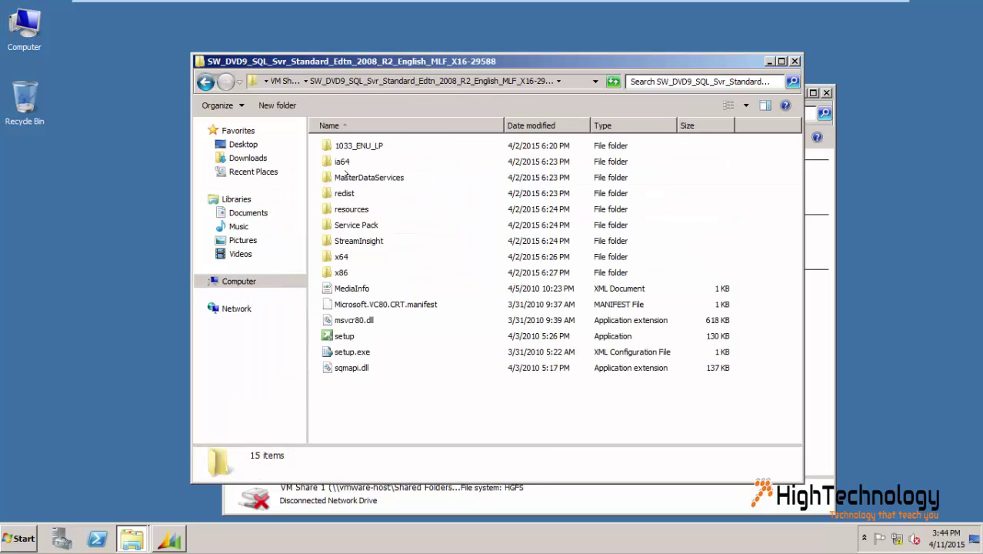
pyautogui.doubleClick(348, 336)
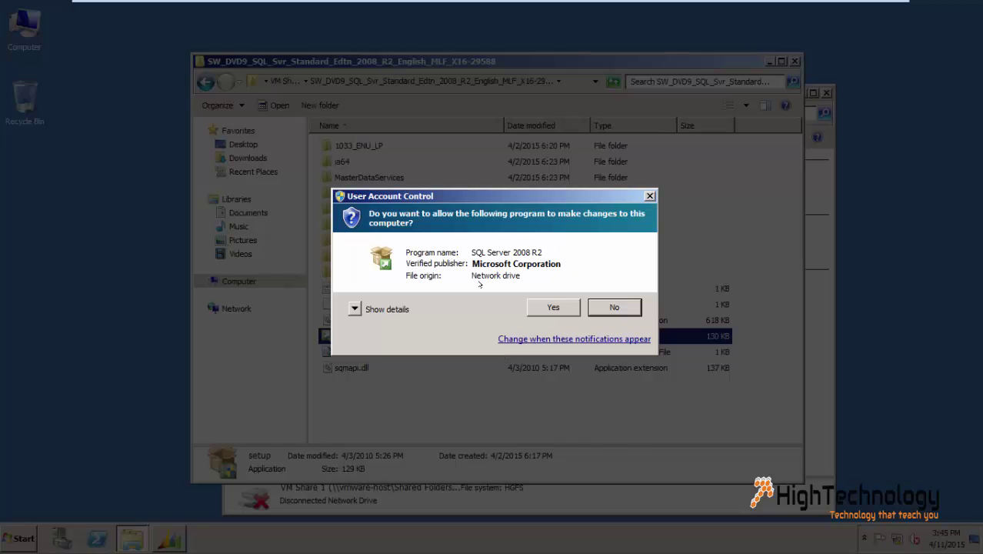
pyautogui.click(549, 307)
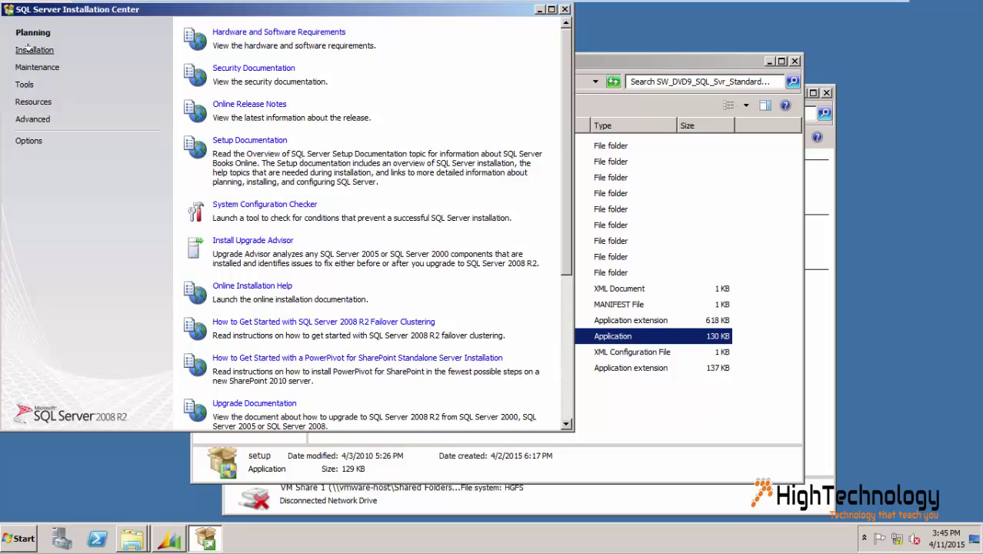
# Step: Launch the wizard for a new SQL Server installation or added features, and continue past the Setup Support Rules
pyautogui.click(28, 50)
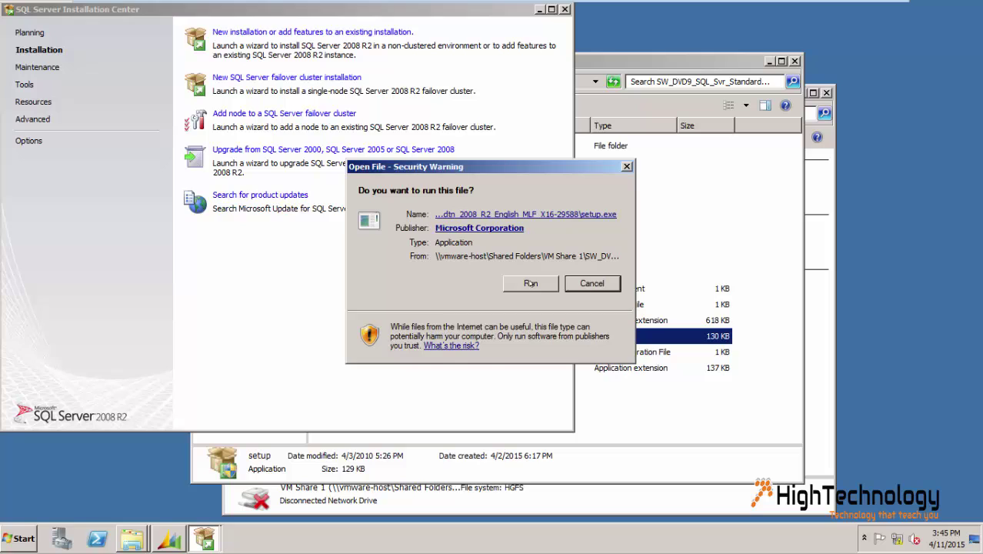
pyautogui.click(531, 284)
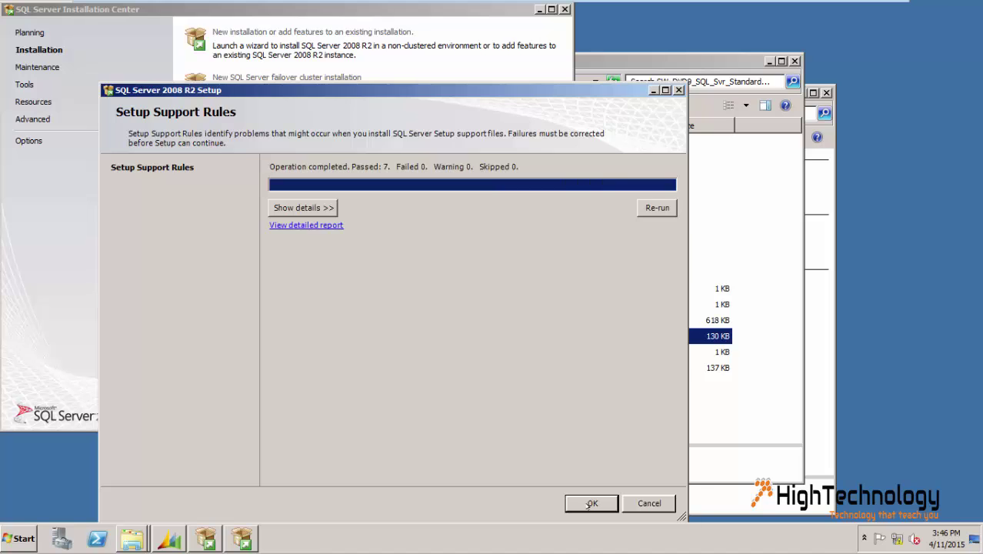
pyautogui.click(591, 504)
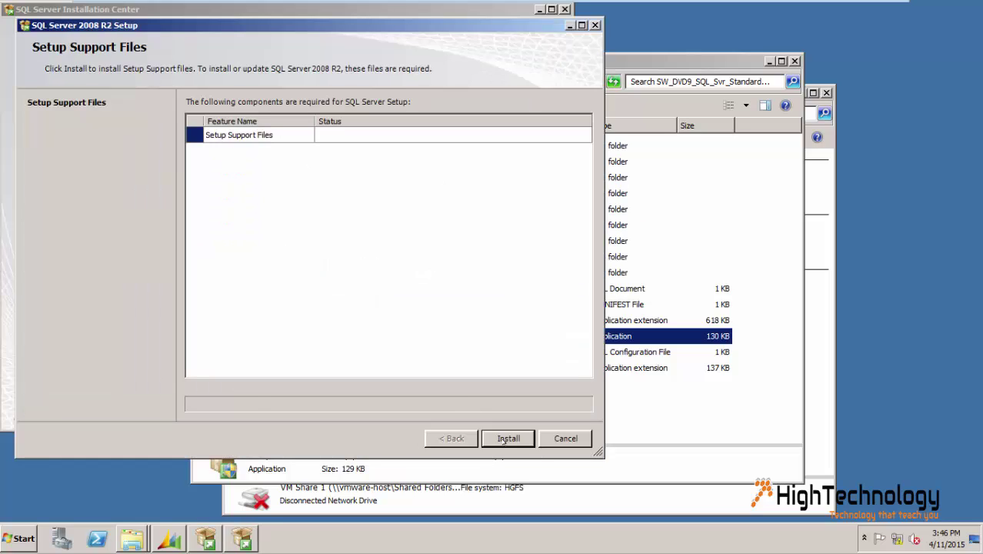
# Step: Install the Setup Support Files, continue past the support rules, and choose to add features to the existing MSSQLSERVER instance
pyautogui.click(505, 439)
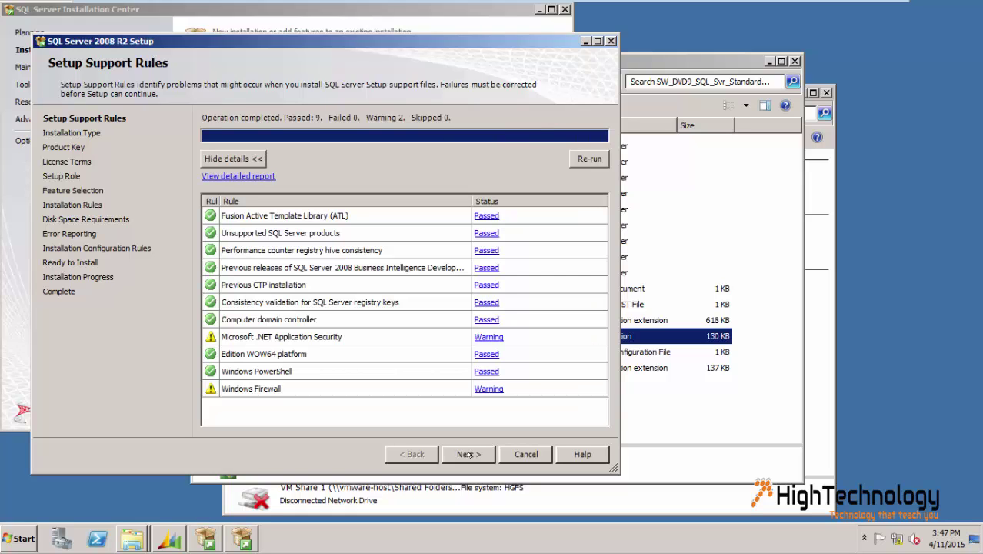
pyautogui.click(468, 455)
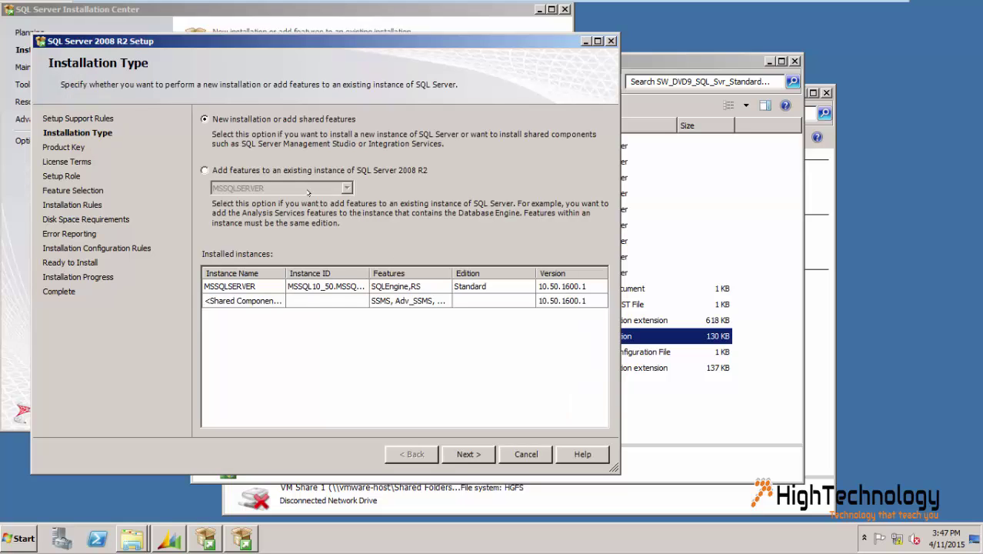
pyautogui.click(266, 169)
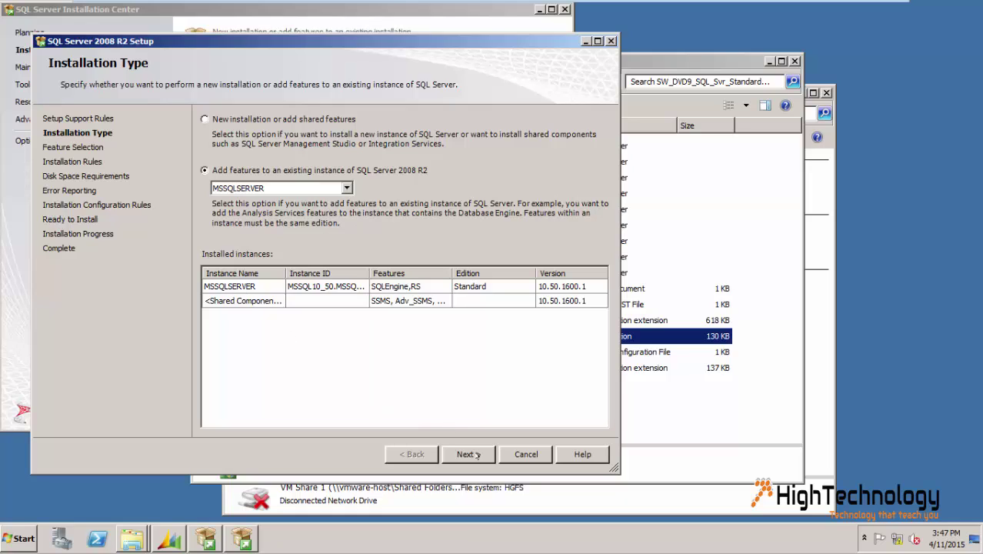
pyautogui.click(467, 454)
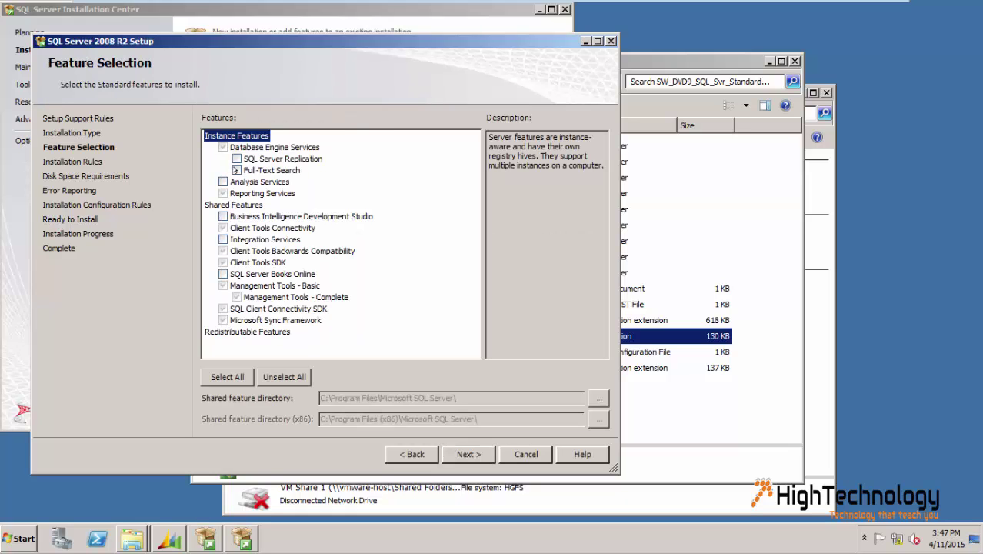
# Step: Add the Full-Text Search feature, keeping the default service account and error reporting settings, and run the installation
pyautogui.click(236, 169)
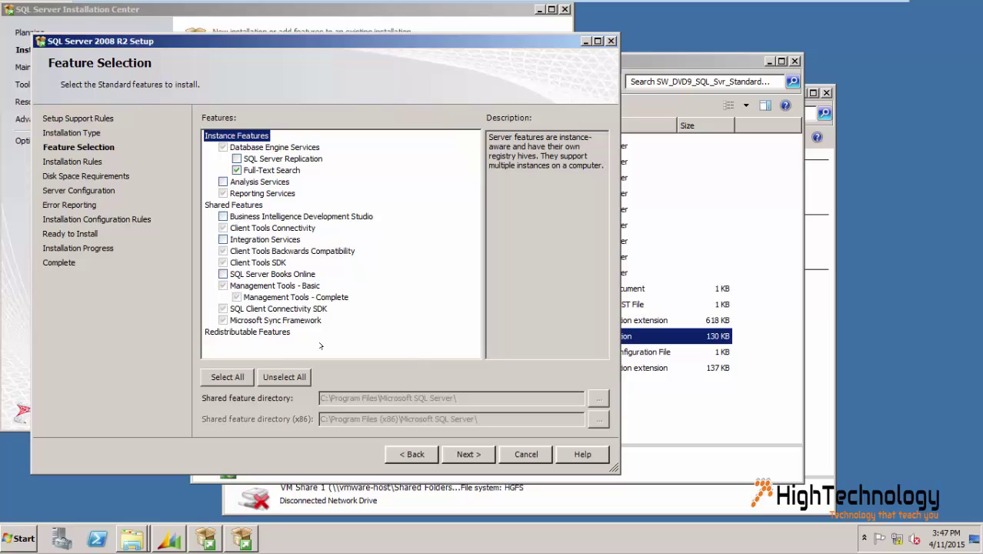
pyautogui.click(474, 454)
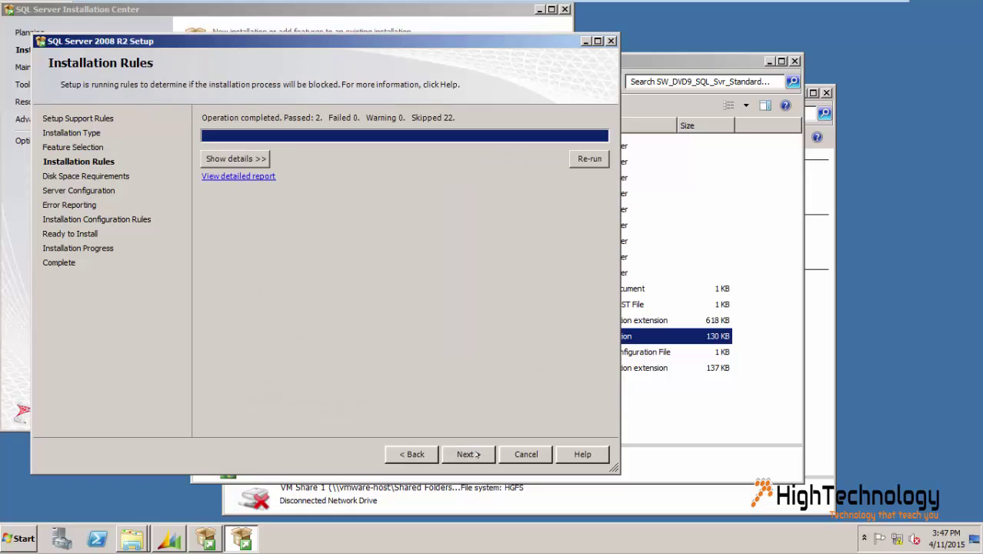
pyautogui.click(477, 454)
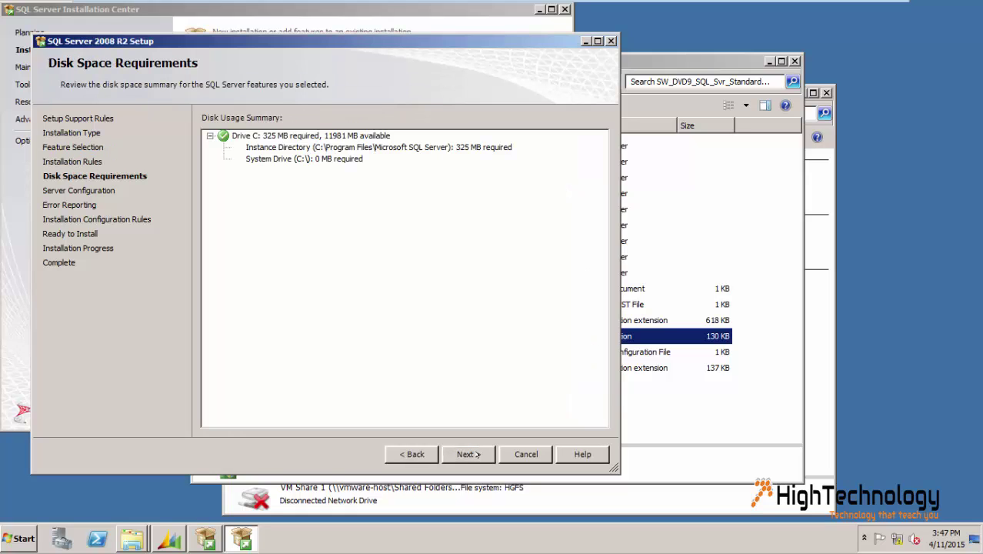
pyautogui.click(477, 455)
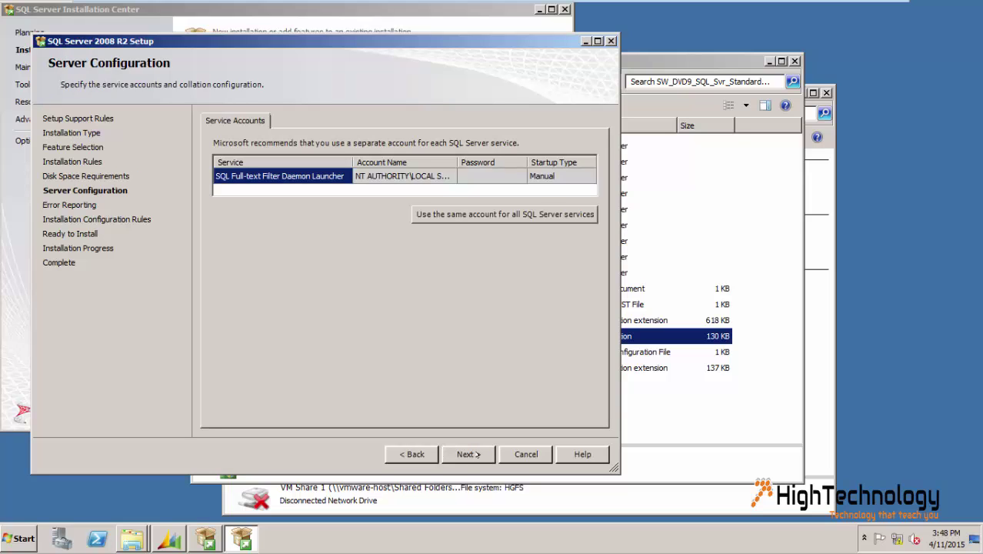
pyautogui.click(467, 454)
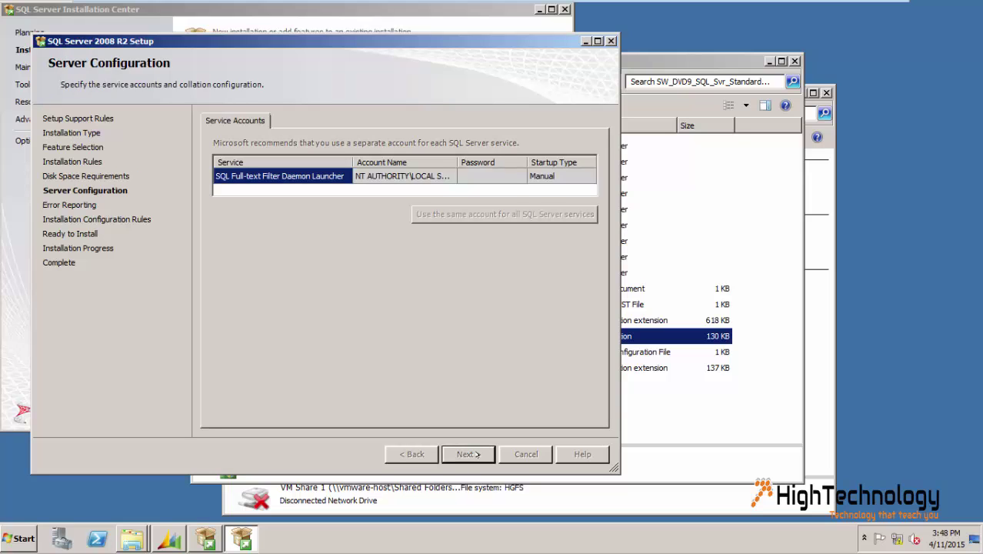
pyautogui.click(477, 455)
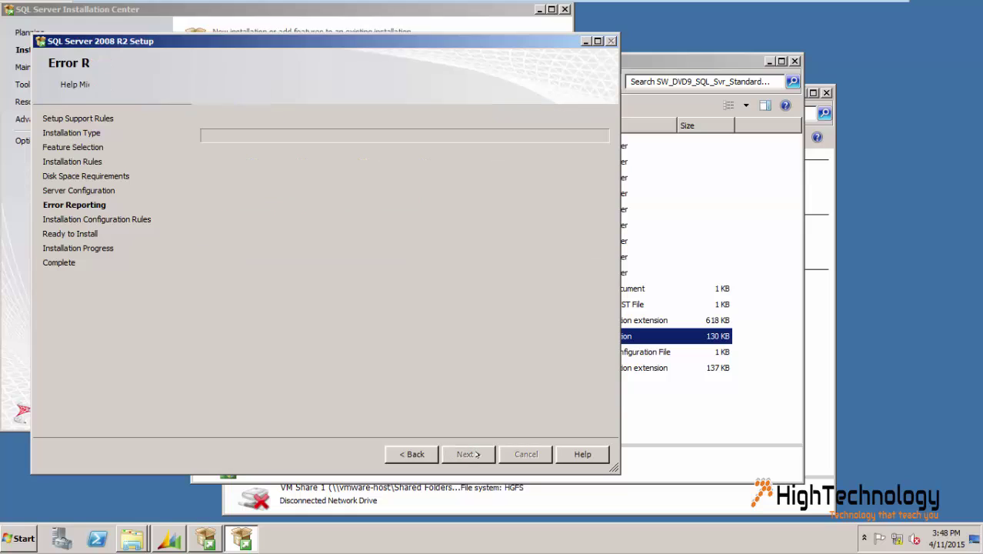
pyautogui.click(477, 455)
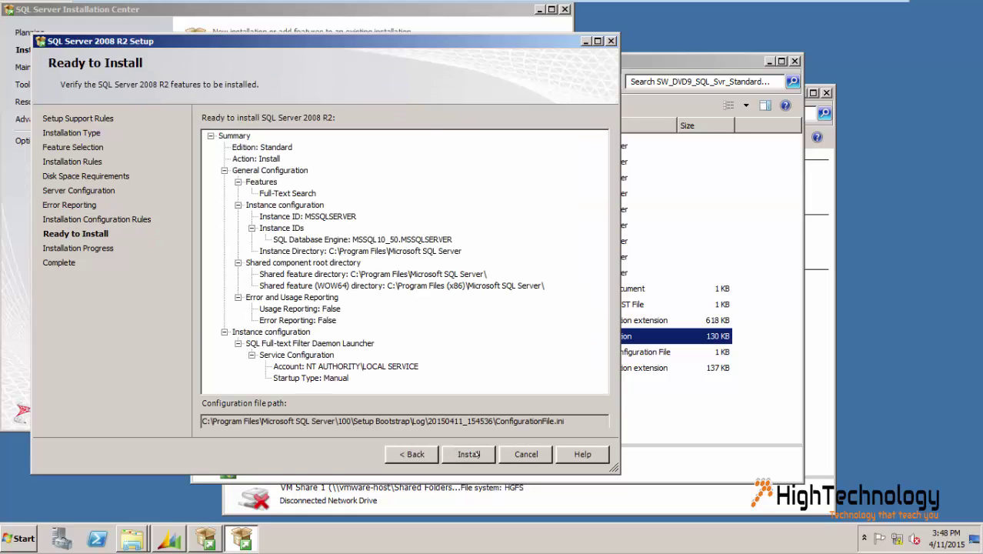
pyautogui.click(471, 454)
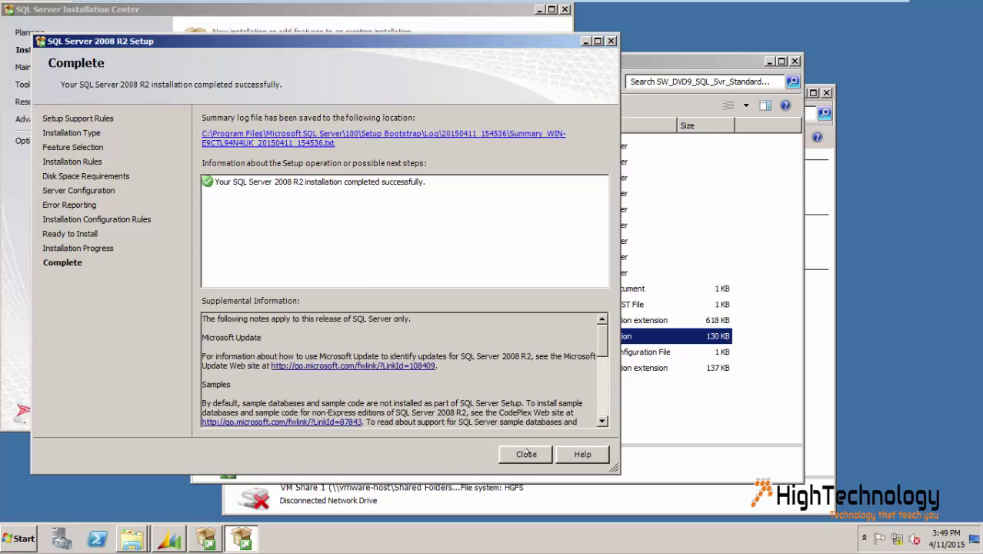
# Step: Close the SQL Server setup wizard, the SQL Server Installation Center and the setup files folder
pyautogui.click(526, 454)
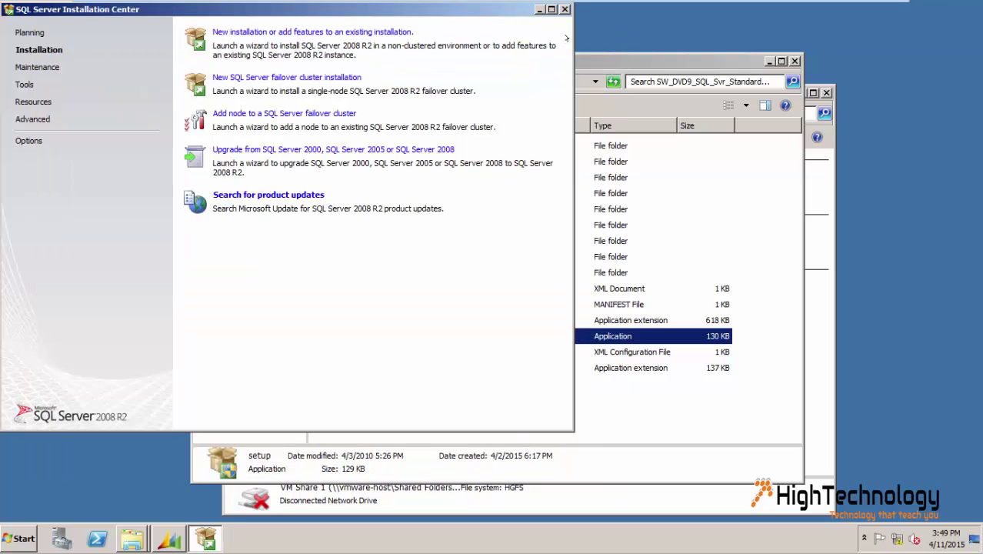
pyautogui.click(565, 10)
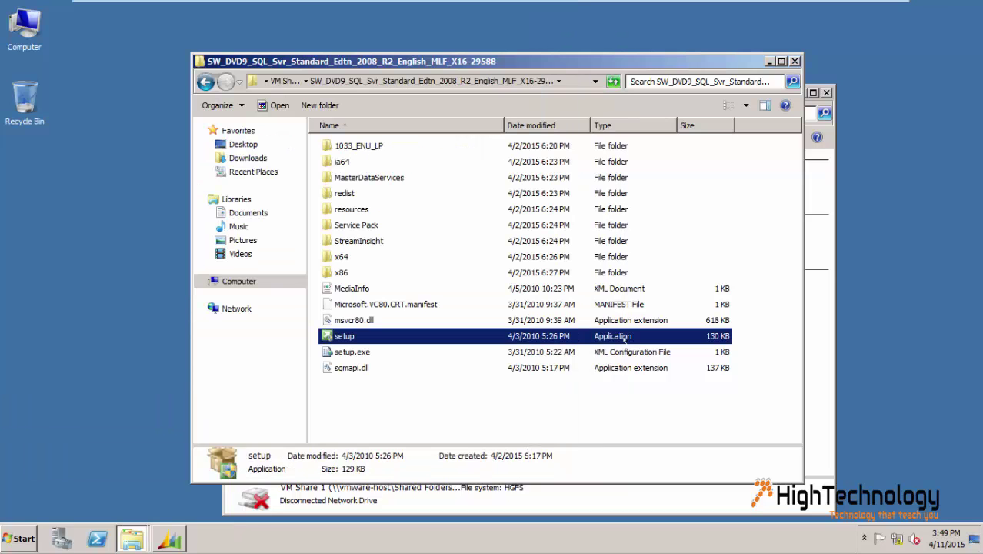
pyautogui.click(795, 61)
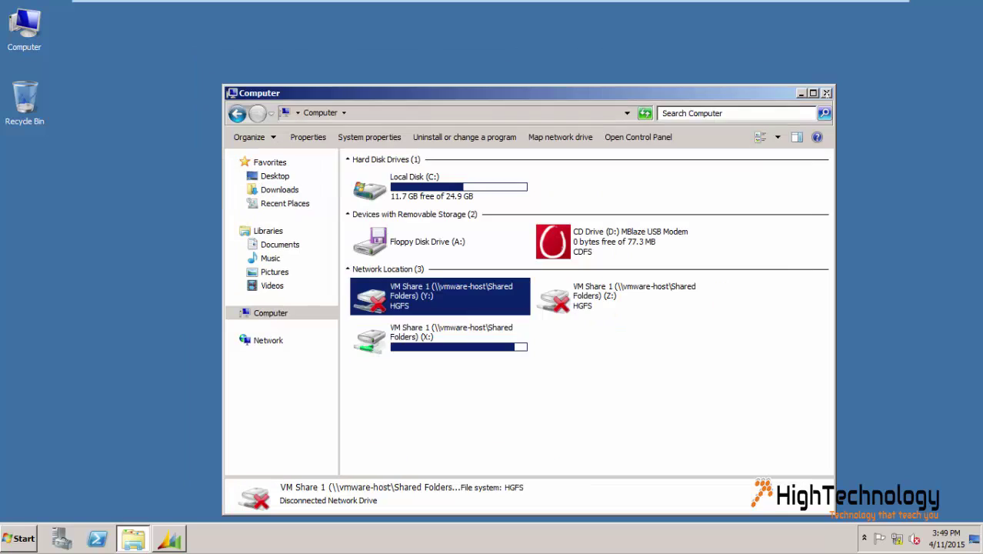
# Step: Switch to the Microsoft Dynamics CRM Setup, run the system checks without using Microsoft Update, and inspect the Microsoft SQL Server result
pyautogui.click(169, 539)
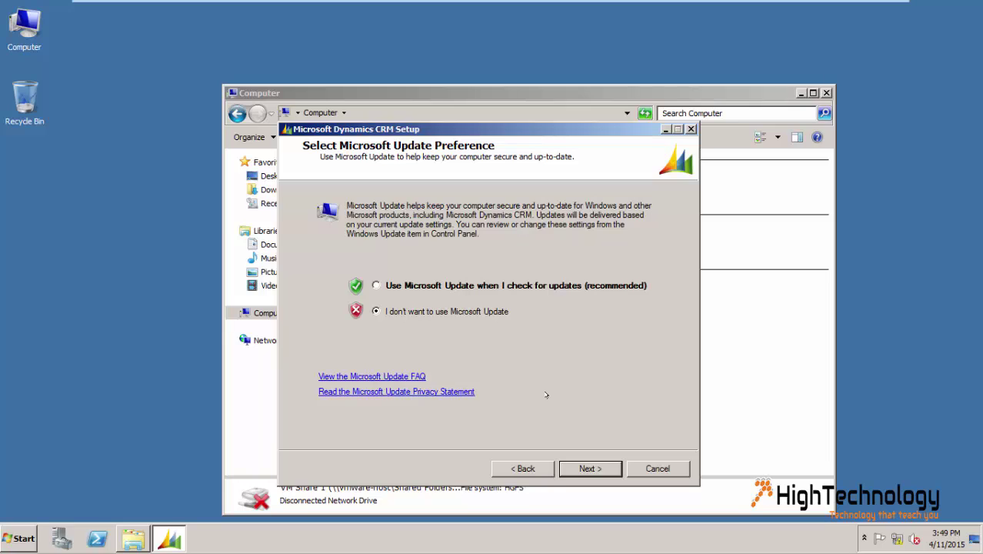
pyautogui.click(591, 468)
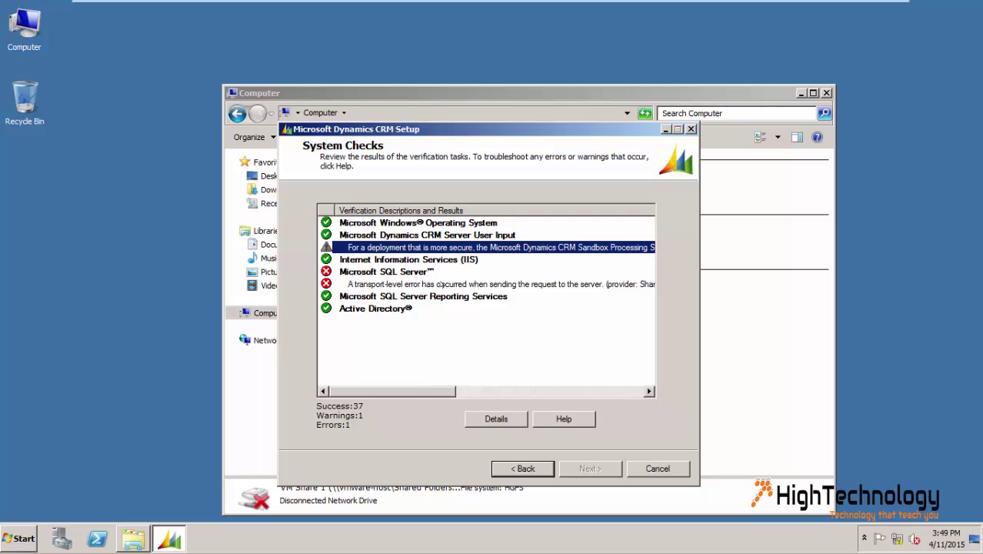
pyautogui.click(441, 284)
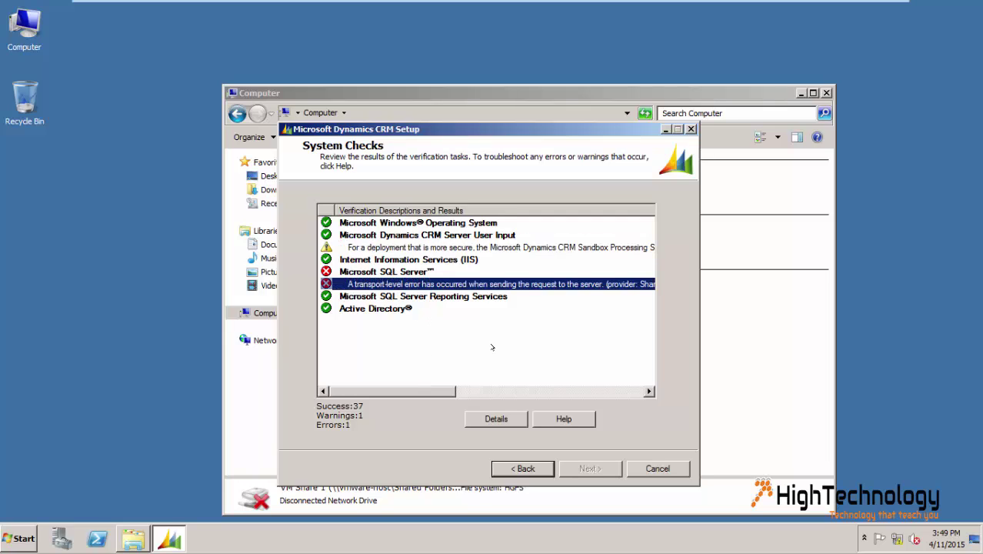
pyautogui.moveTo(409, 392); pyautogui.dragTo(366, 386)
# Step: Go back to the update preference page, rerun the system checks, and examine the result under Microsoft SQL Server
pyautogui.click(520, 467)
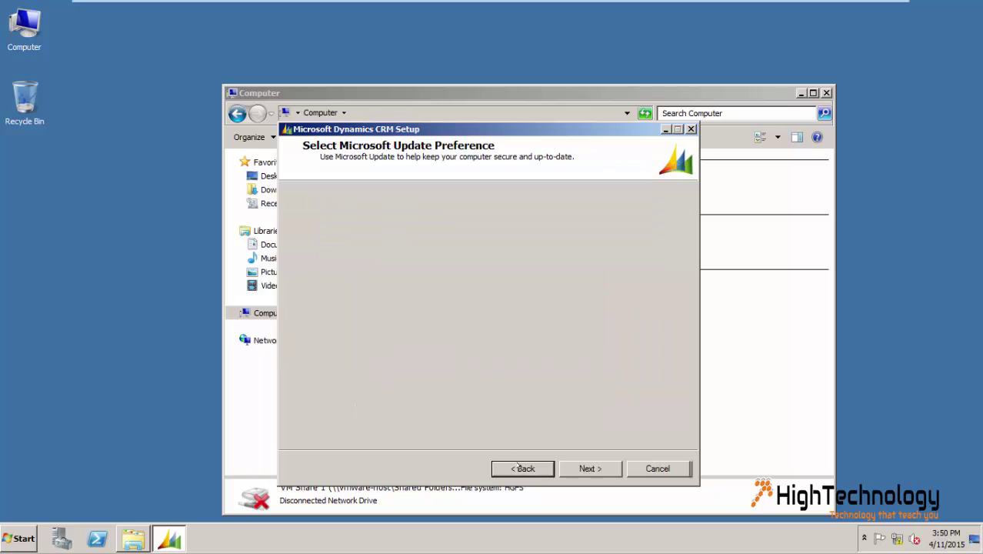
pyautogui.click(593, 467)
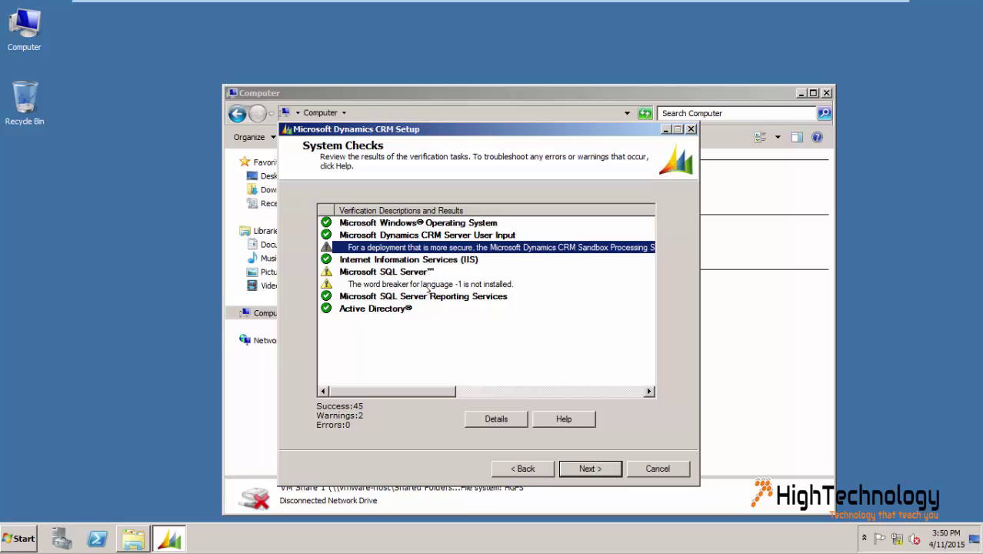
pyautogui.click(427, 286)
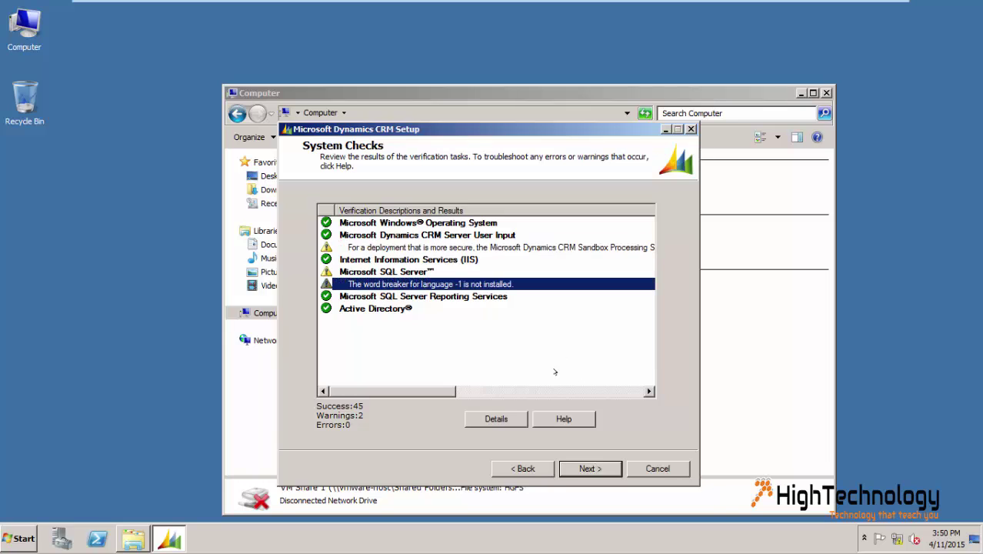
# Step: Continue past the service disruption warning, start installing Microsoft Dynamics CRM Server, and minimize the Computer window behind it
pyautogui.click(583, 468)
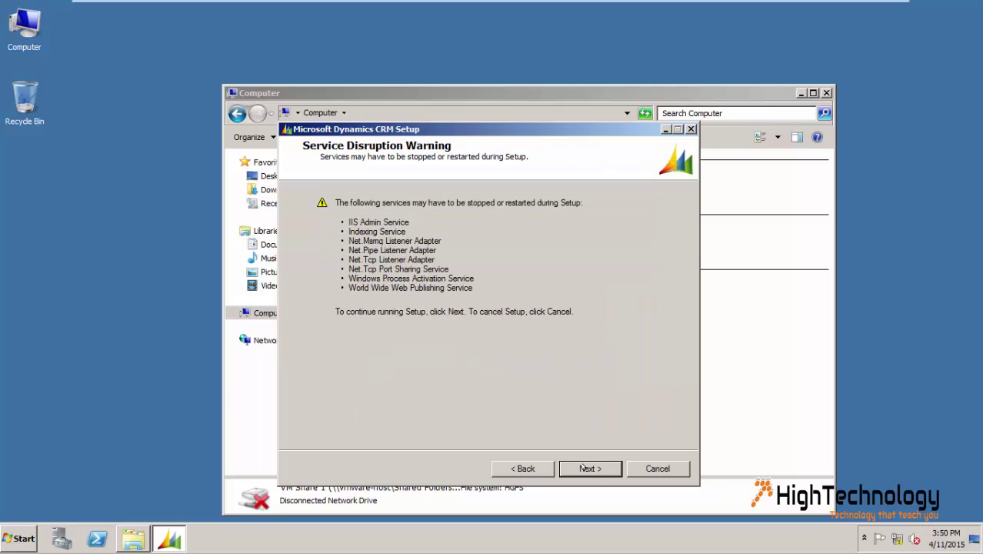
pyautogui.click(583, 467)
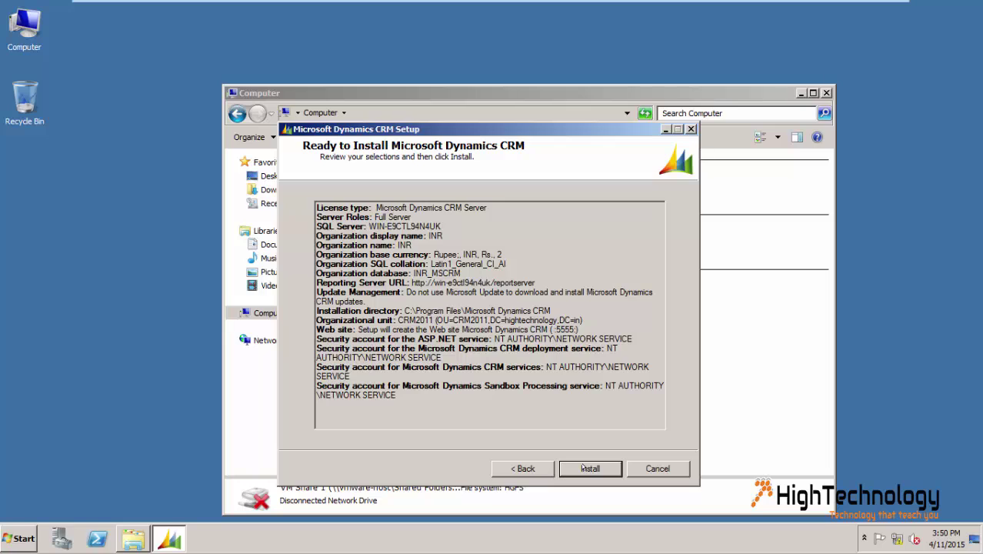
pyautogui.click(582, 468)
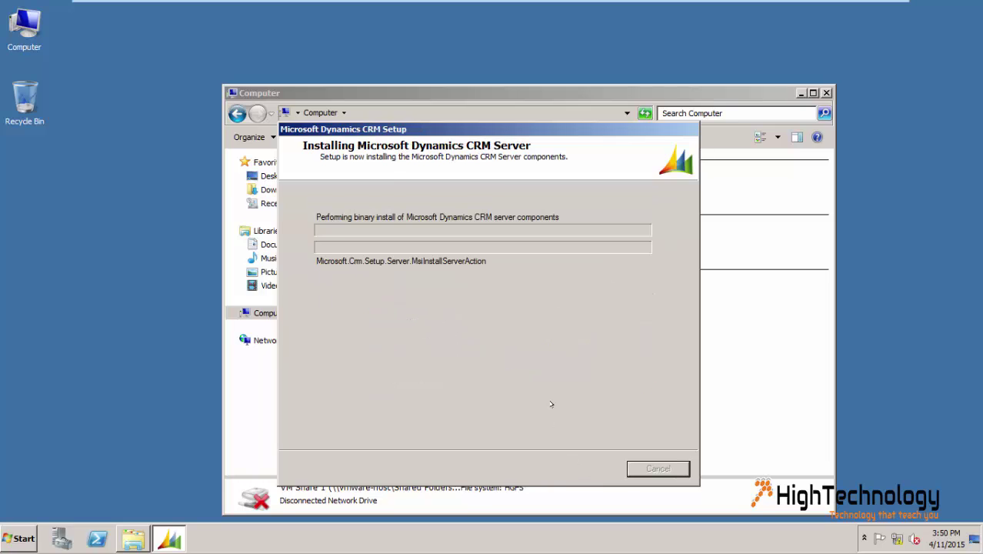
pyautogui.click(802, 92)
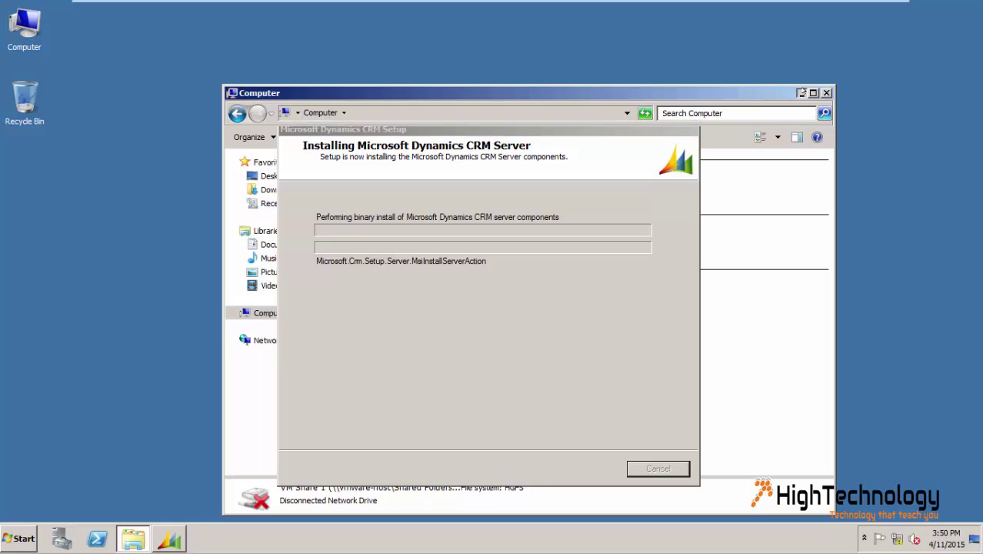
pyautogui.click(803, 92)
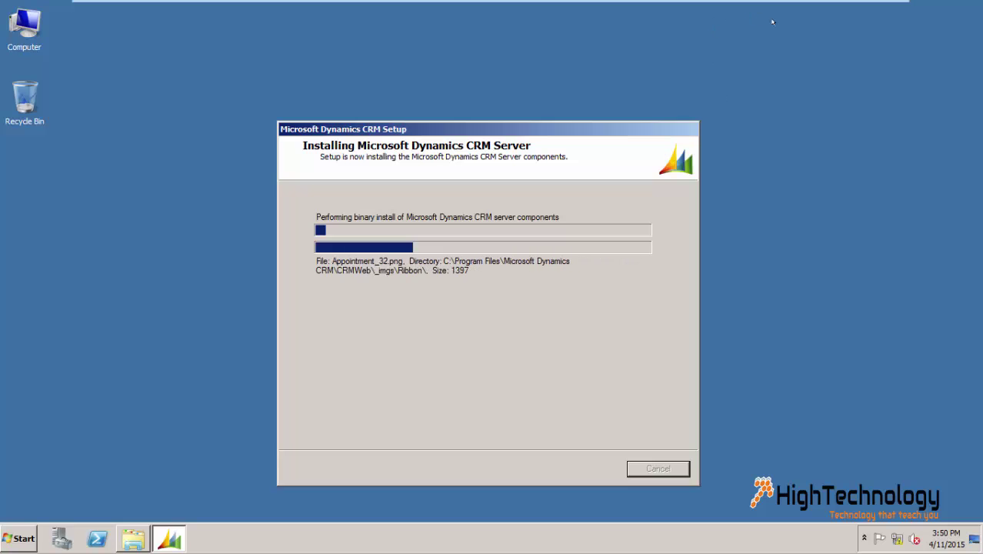
pyautogui.moveTo(823, 4)
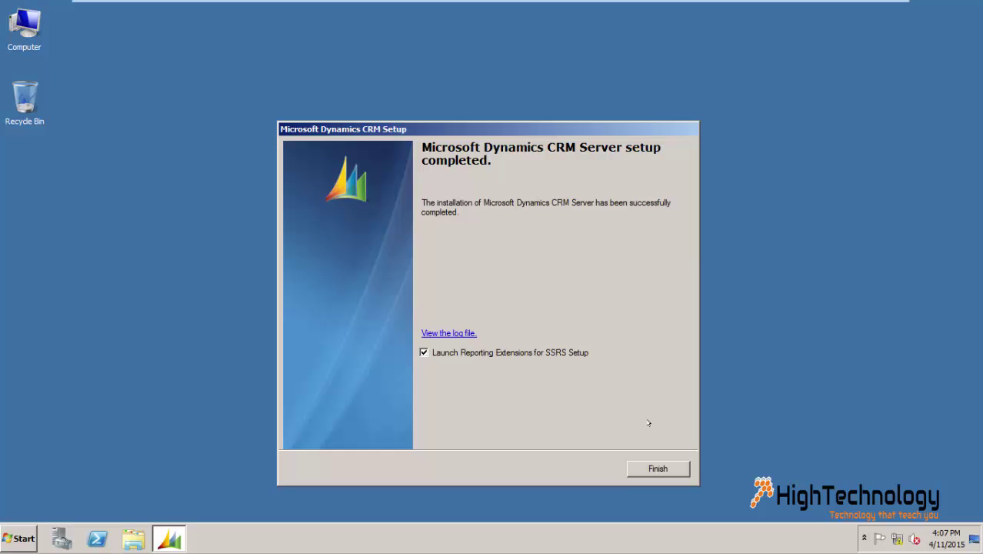
# Step: Finish the CRM Server setup with Reporting Extensions for SSRS Setup set to launch, run that installer, and cancel out of it
pyautogui.click(656, 468)
pyautogui.click(654, 468)
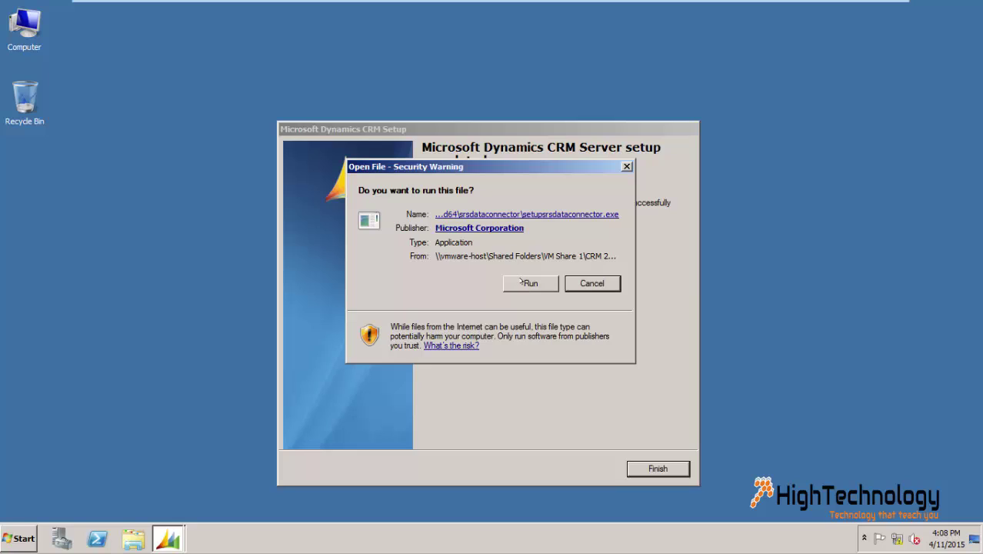
pyautogui.click(529, 283)
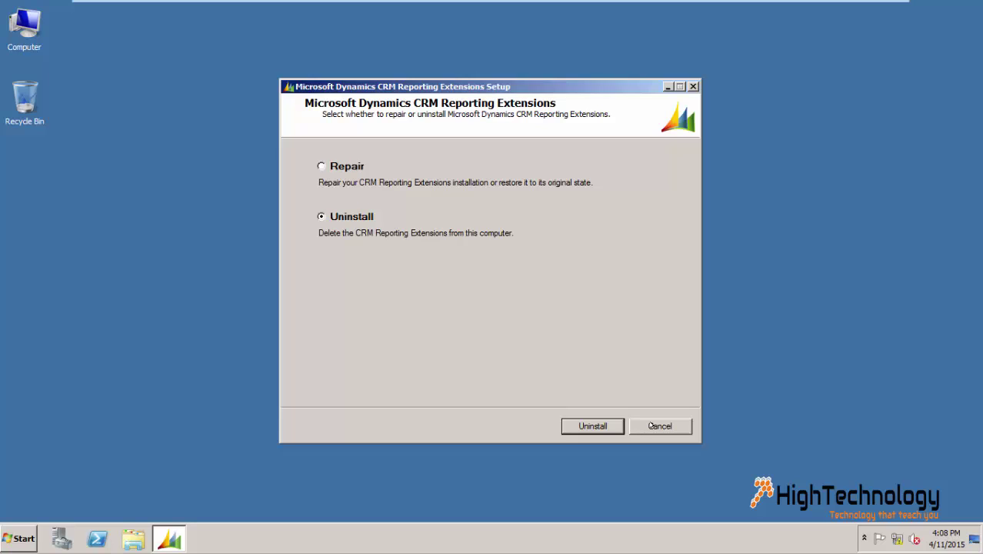
pyautogui.click(650, 425)
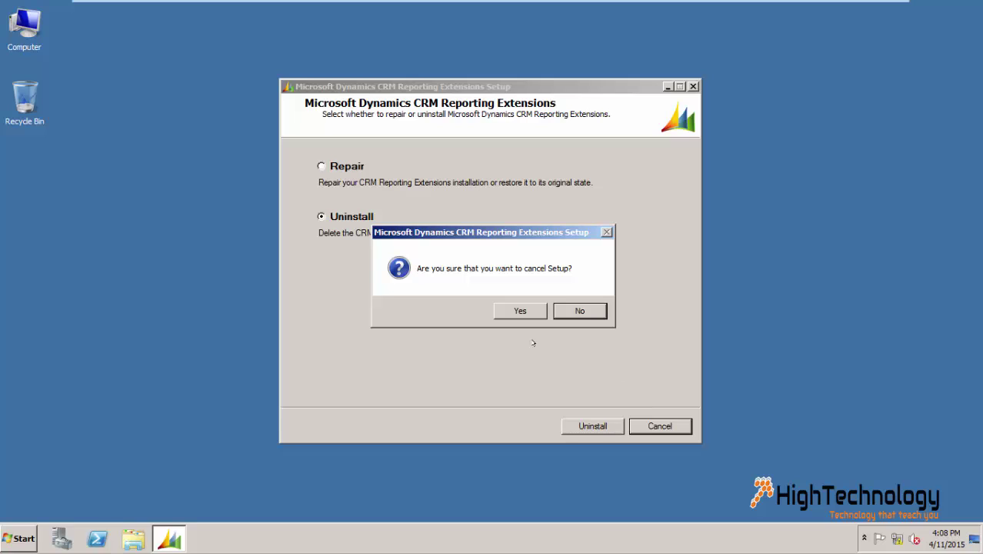
pyautogui.click(520, 309)
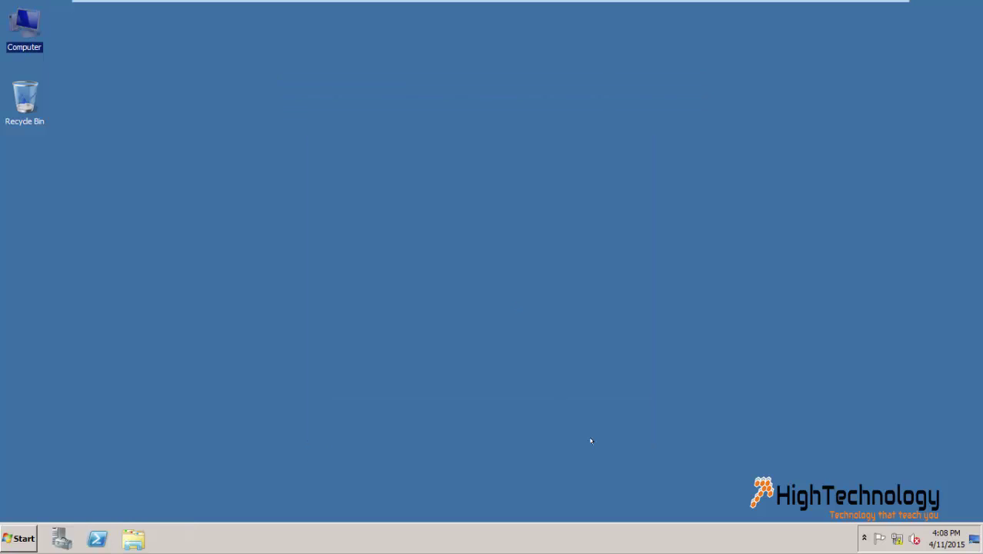
# Step: Open Internet Explorer, postpone its first-run setup, and maximize the browser window
pyautogui.click(18, 539)
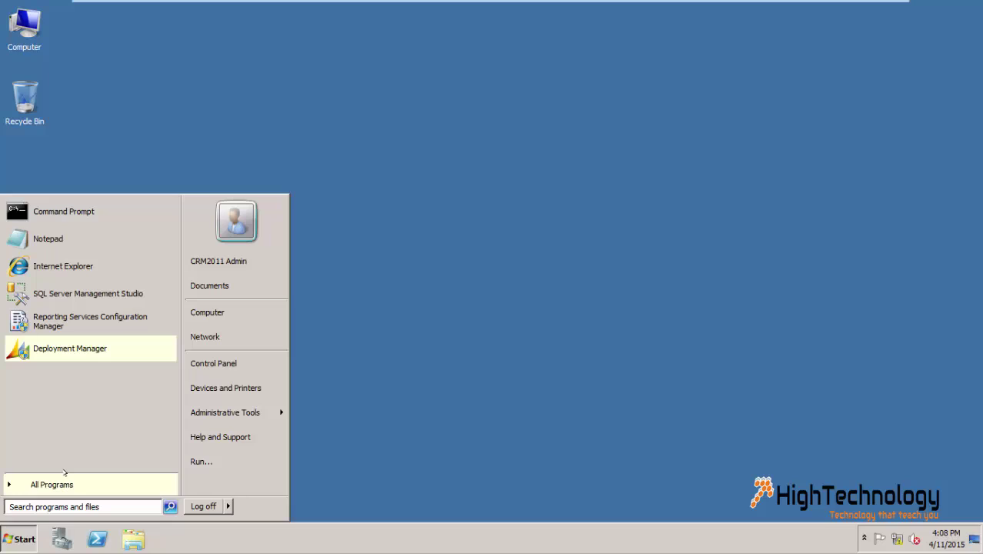
pyautogui.click(89, 267)
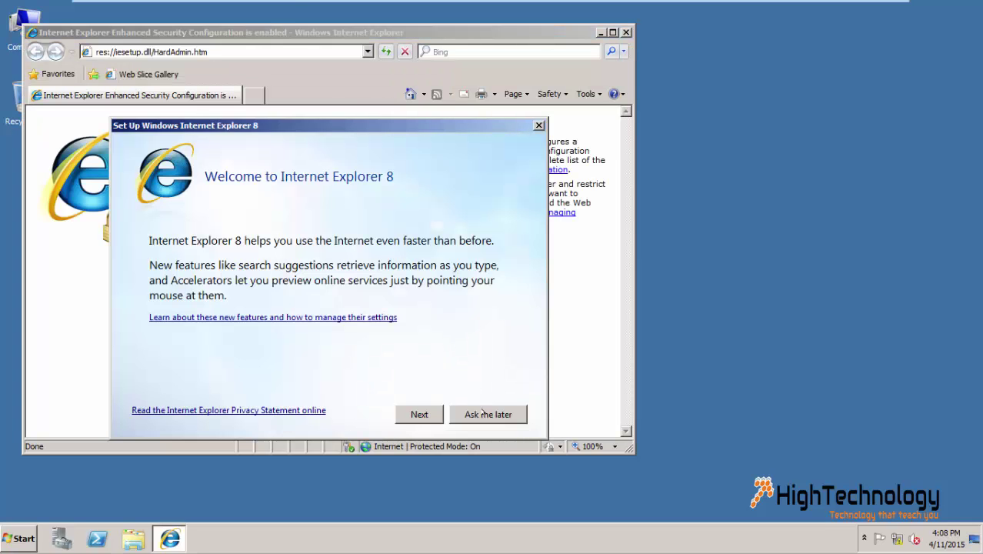
pyautogui.click(484, 413)
pyautogui.doubleClick(308, 31)
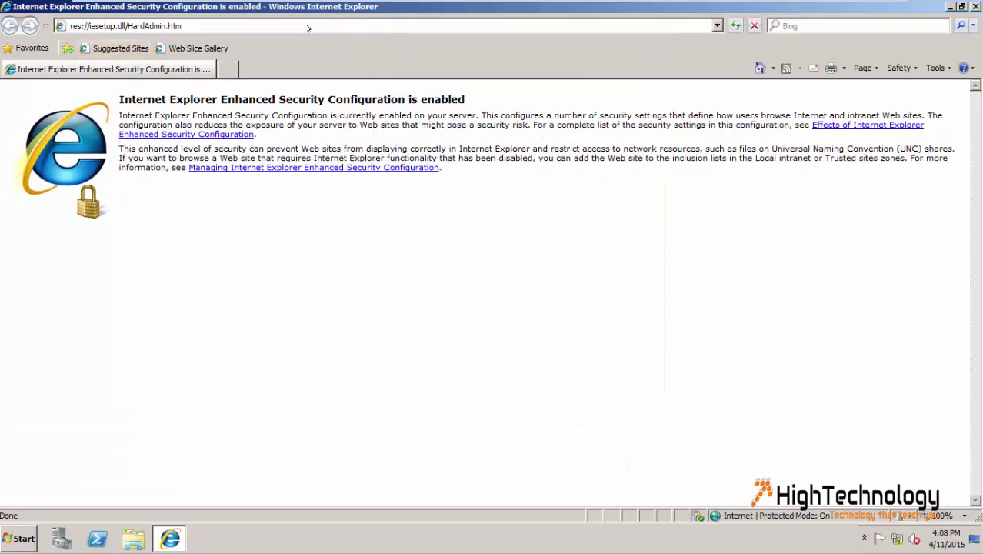
pyautogui.click(222, 22)
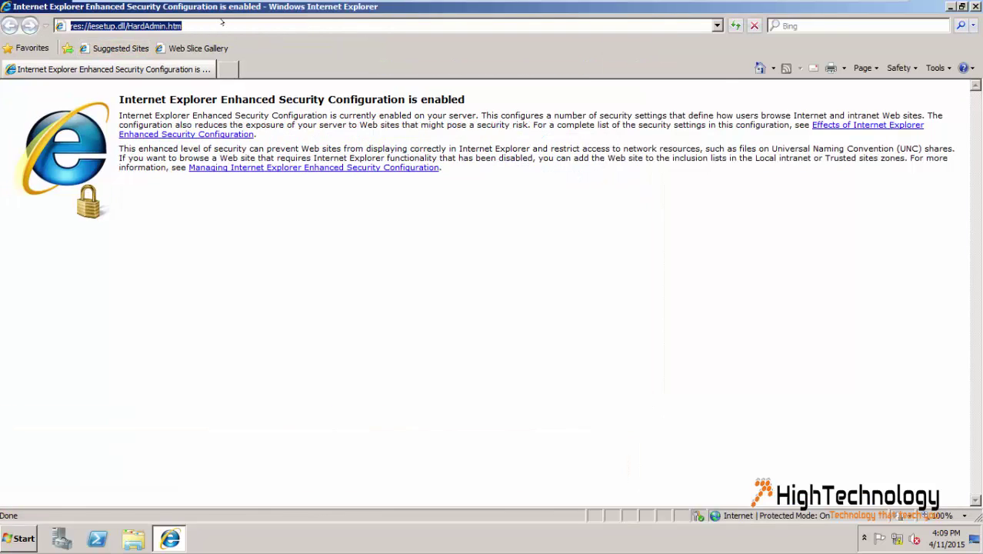
pyautogui.write('htpp')
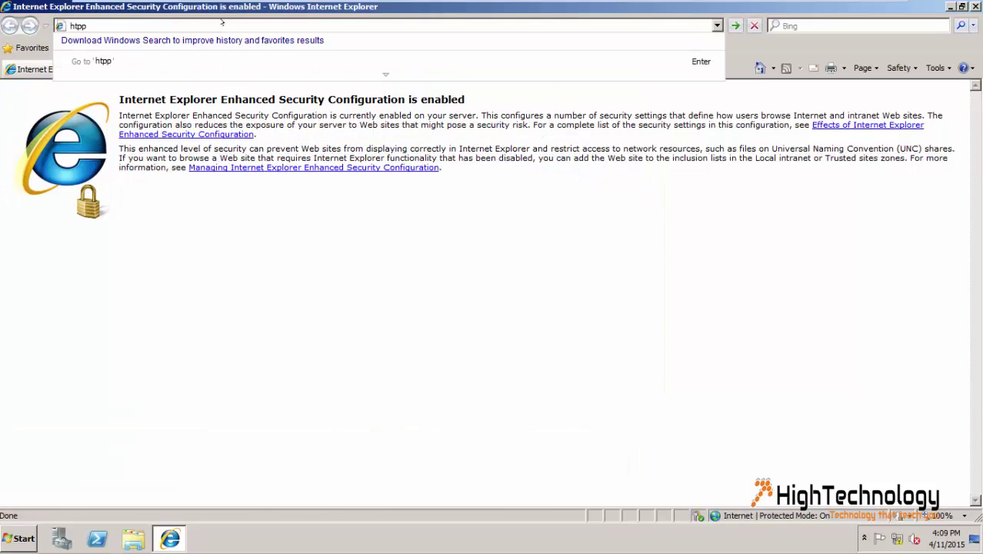
pyautogui.press('BackSpace')
pyautogui.press('BackSpace')
pyautogui.press('BackSpace')
pyautogui.write('tt')
pyautogui.press('BackSpace')
pyautogui.write('tp://localhost')
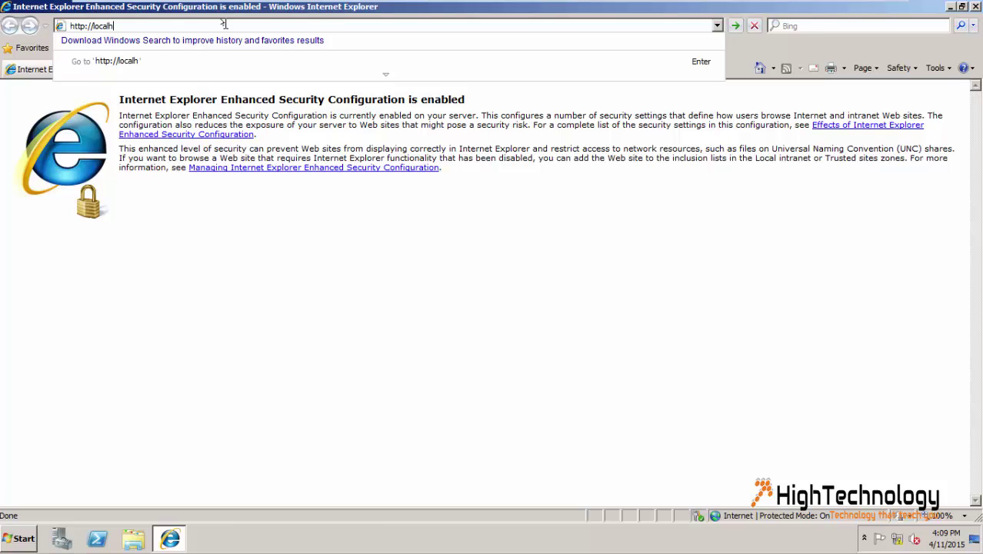
pyautogui.write(':5555')
pyautogui.press('Return')
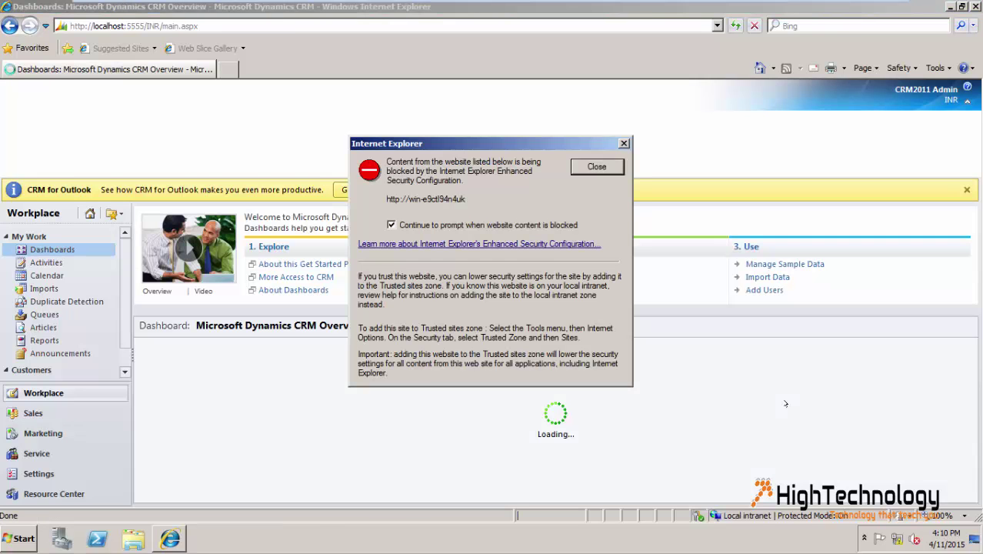
pyautogui.click(597, 167)
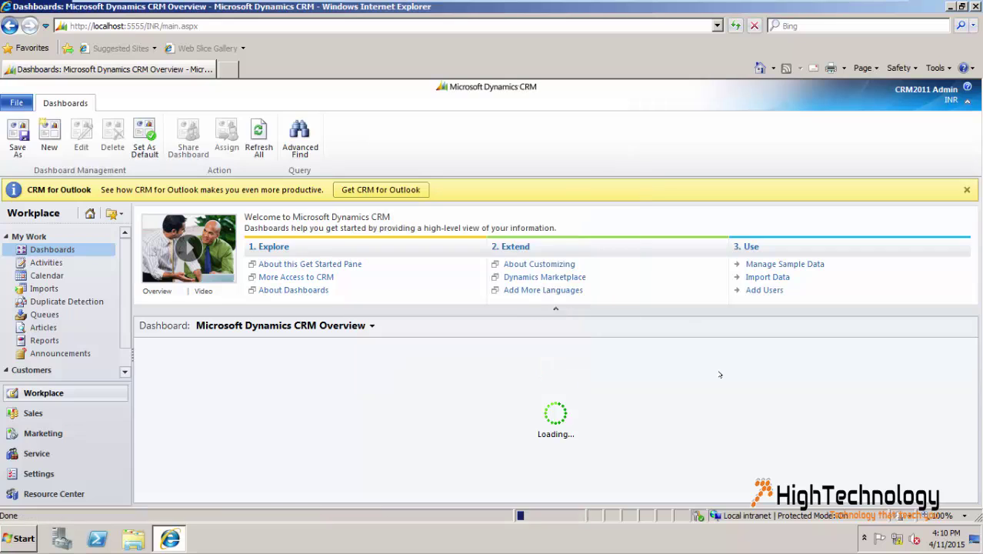